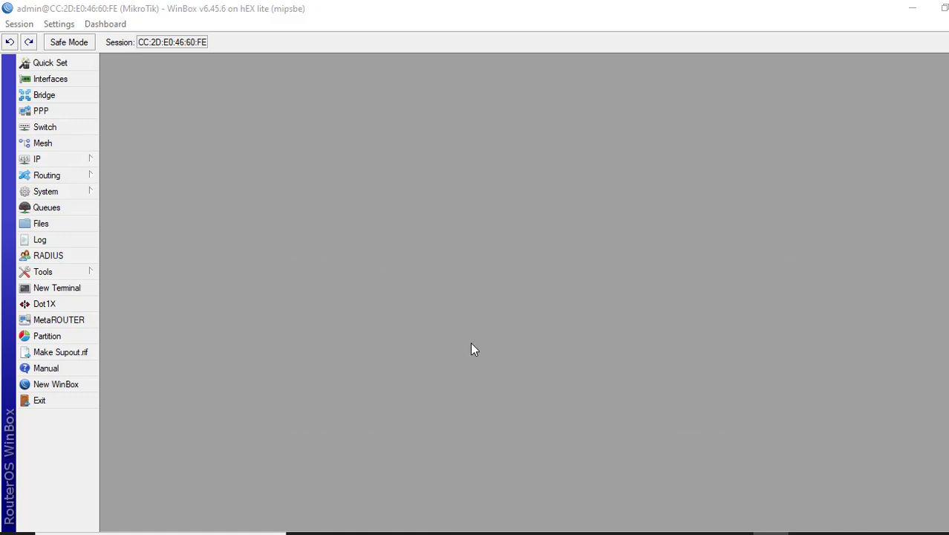
# Step: Open IP > Addresses and review the 172.16.1.243/24, 192.168.1.243/24 and 10.10.10.1/24 entries
pyautogui.click(72, 160)
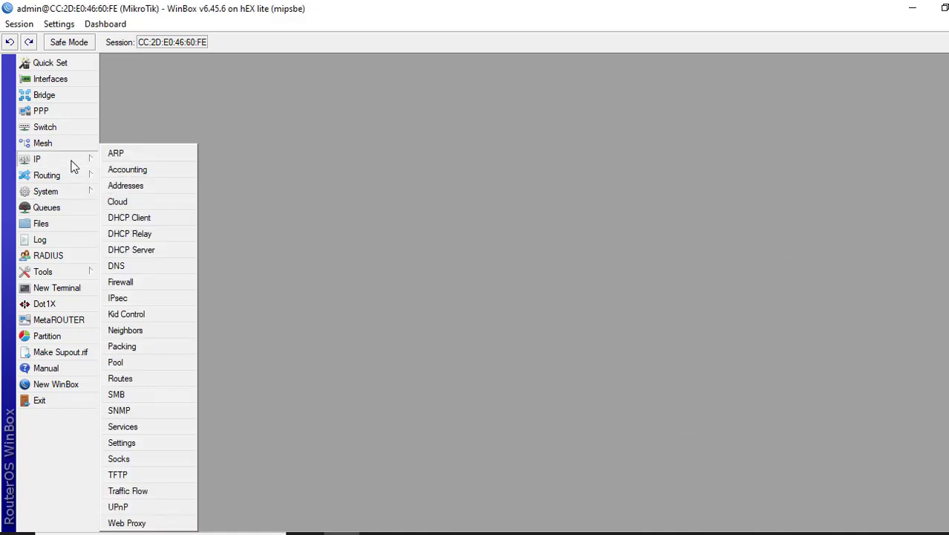
pyautogui.click(125, 186)
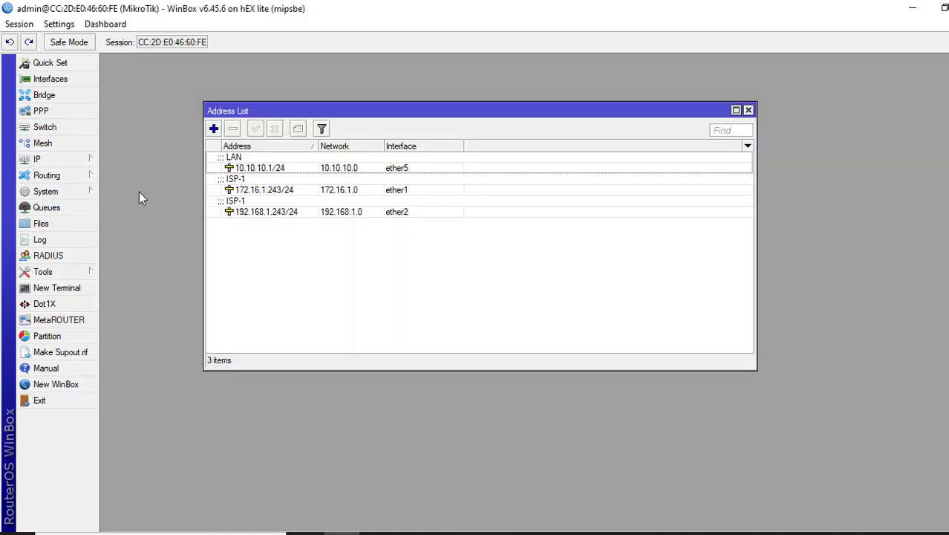
pyautogui.click(271, 191)
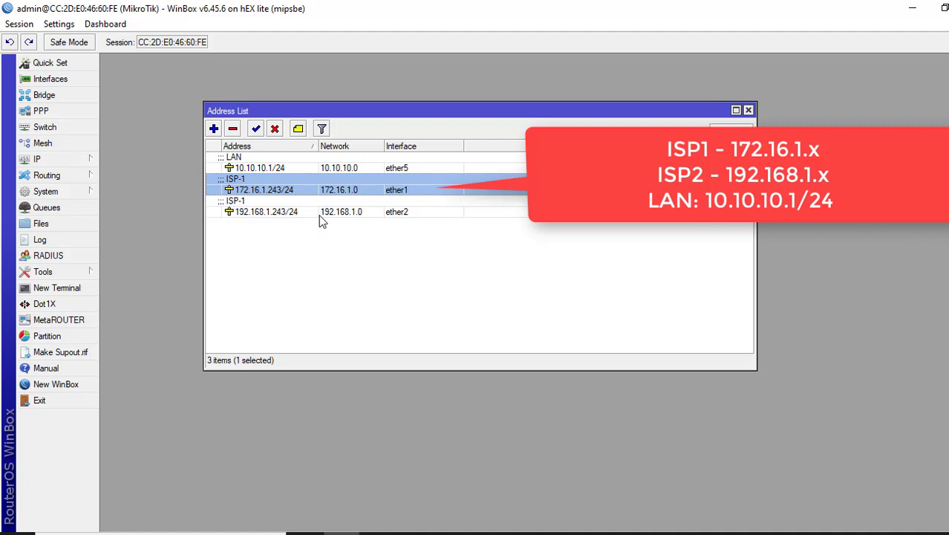
pyautogui.click(321, 214)
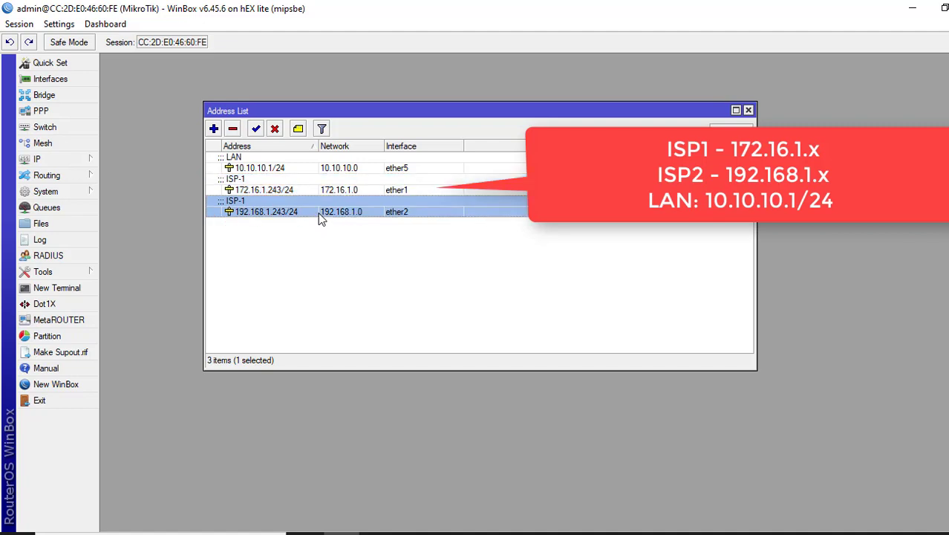
pyautogui.click(277, 168)
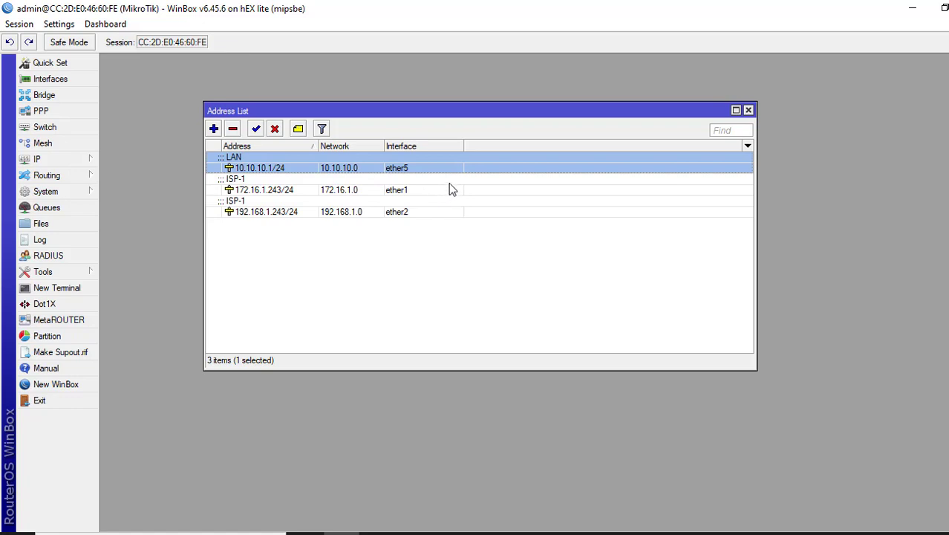
# Step: Close the Address List and bring up the Firewall's empty Mangle rules list
pyautogui.click(749, 110)
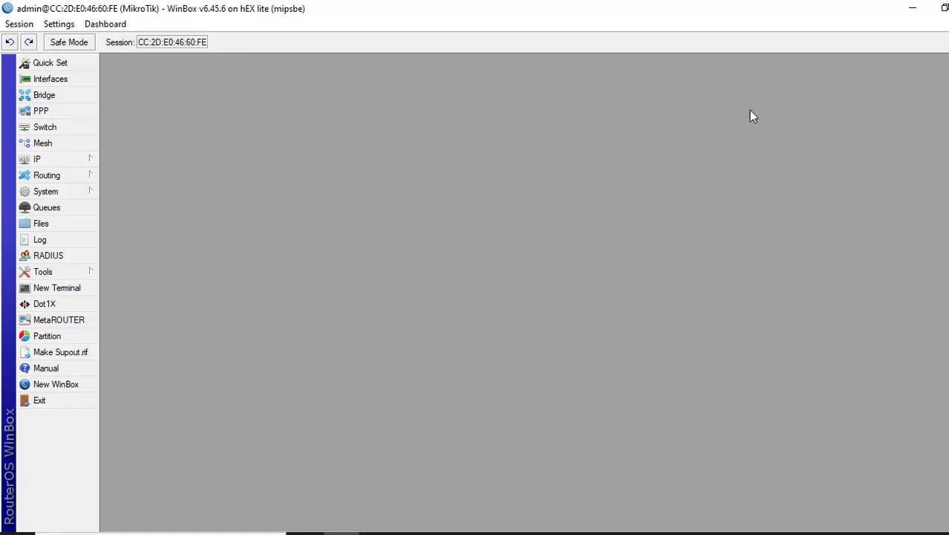
pyautogui.click(57, 162)
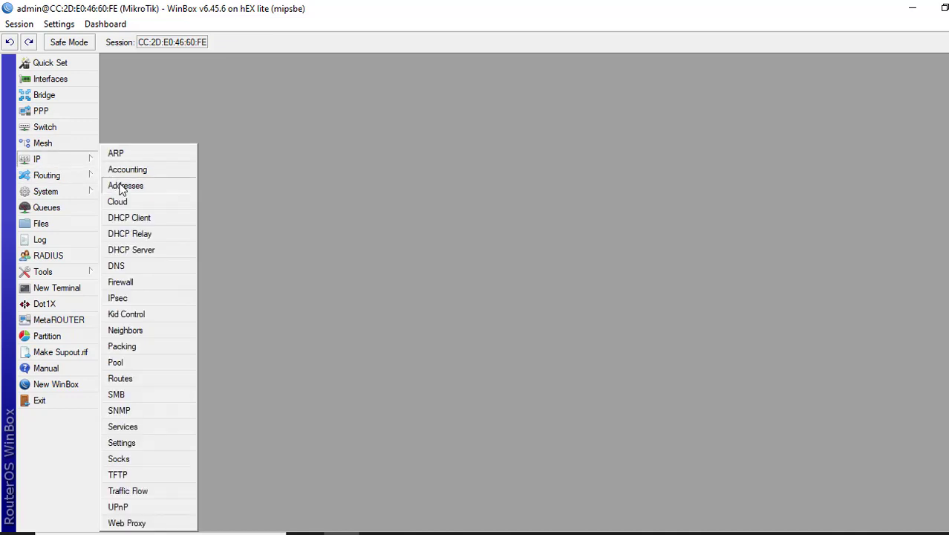
pyautogui.click(380, 260)
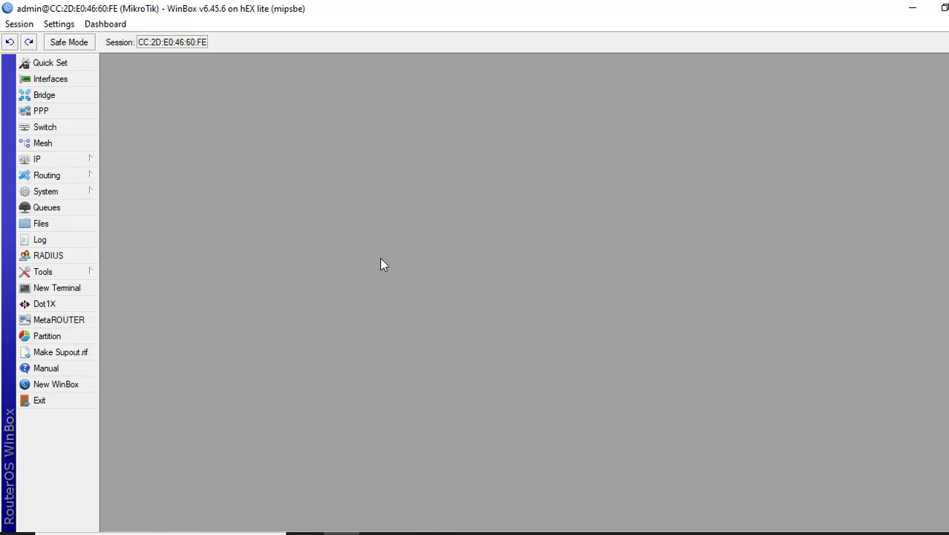
pyautogui.click(88, 160)
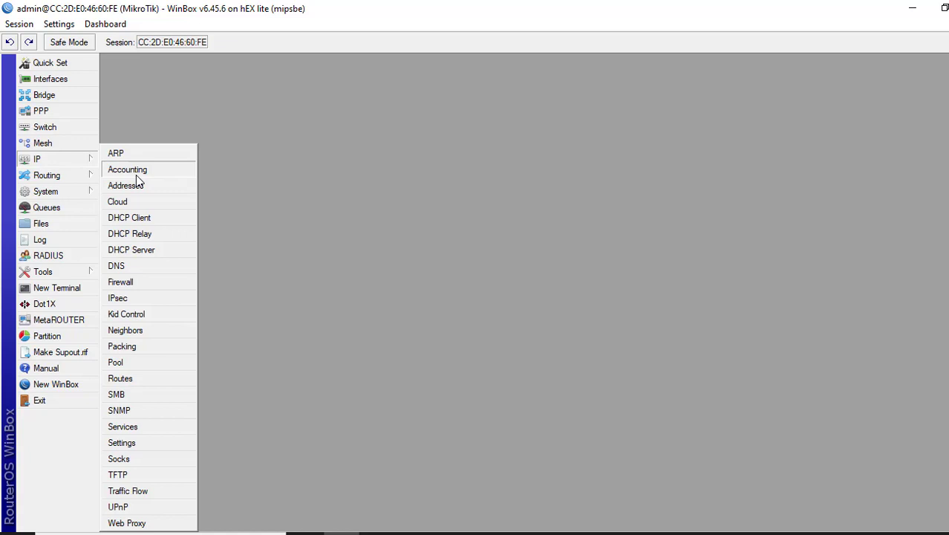
pyautogui.click(151, 284)
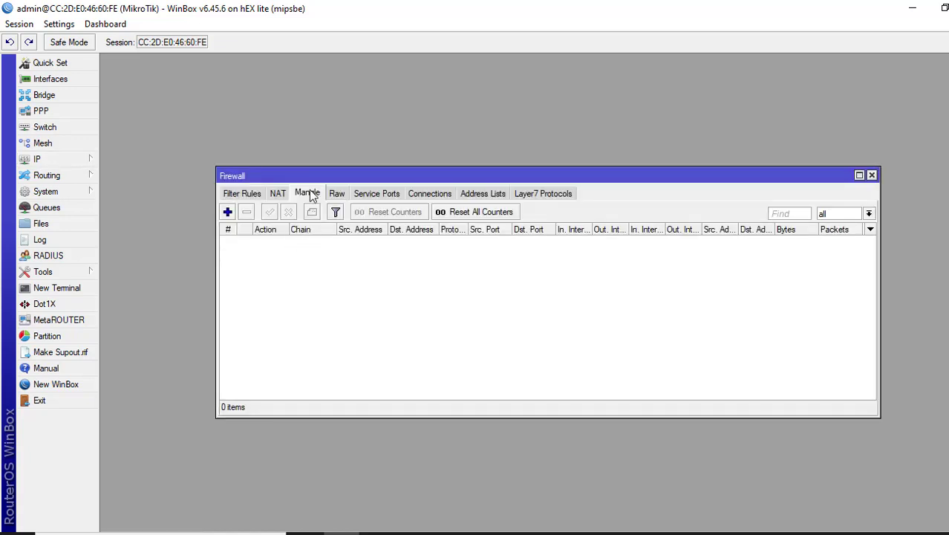
# Step: Add a prerouting mangle rule for source 10.10.10.0/25 with action mark routing, new mark ISP1
pyautogui.click(227, 213)
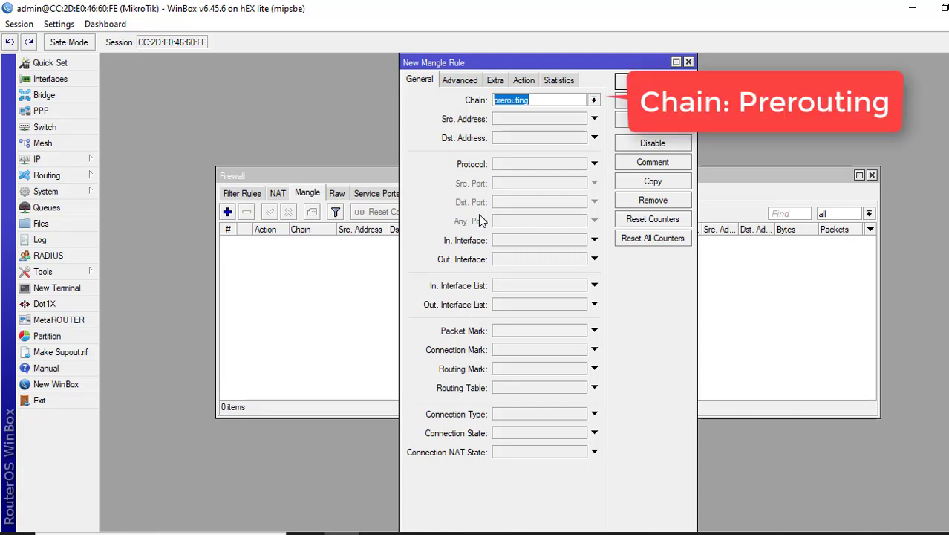
pyautogui.click(518, 122)
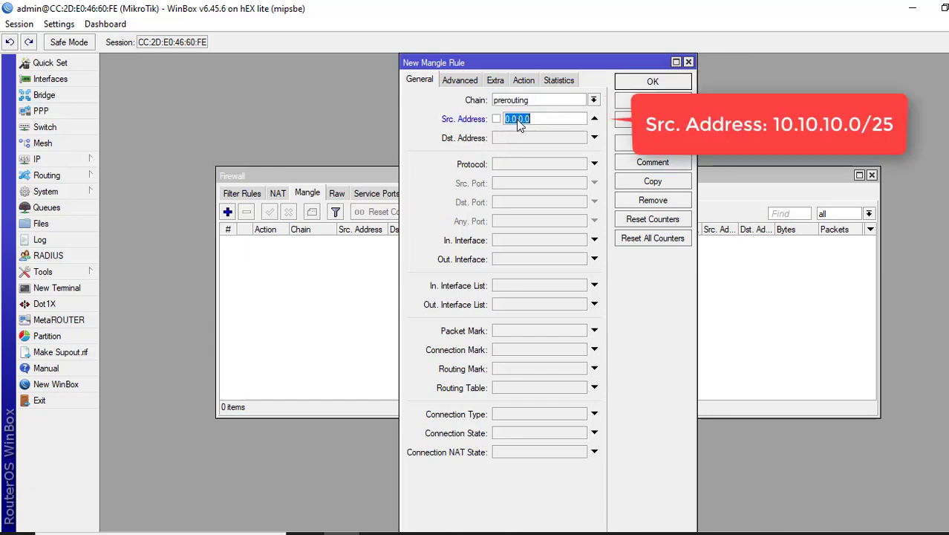
pyautogui.write('10.1')
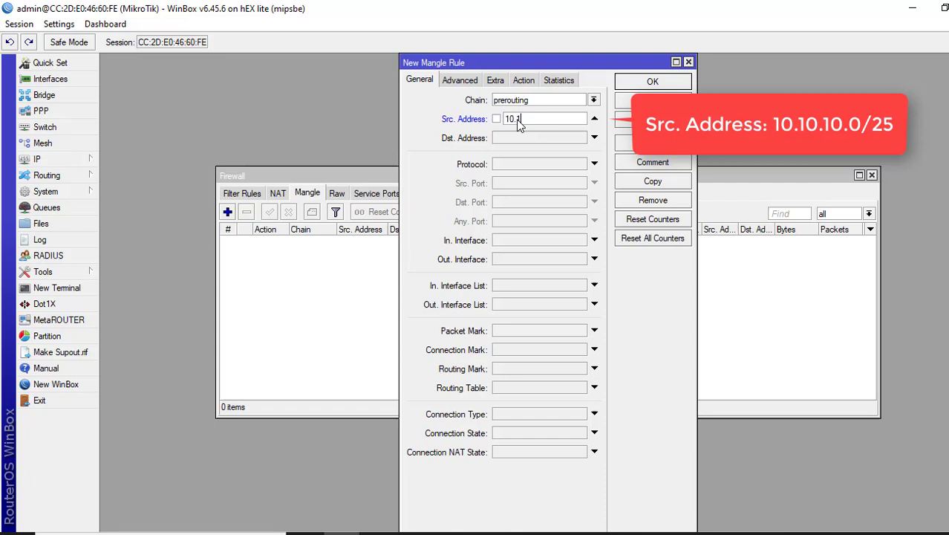
pyautogui.write('0.10.0')
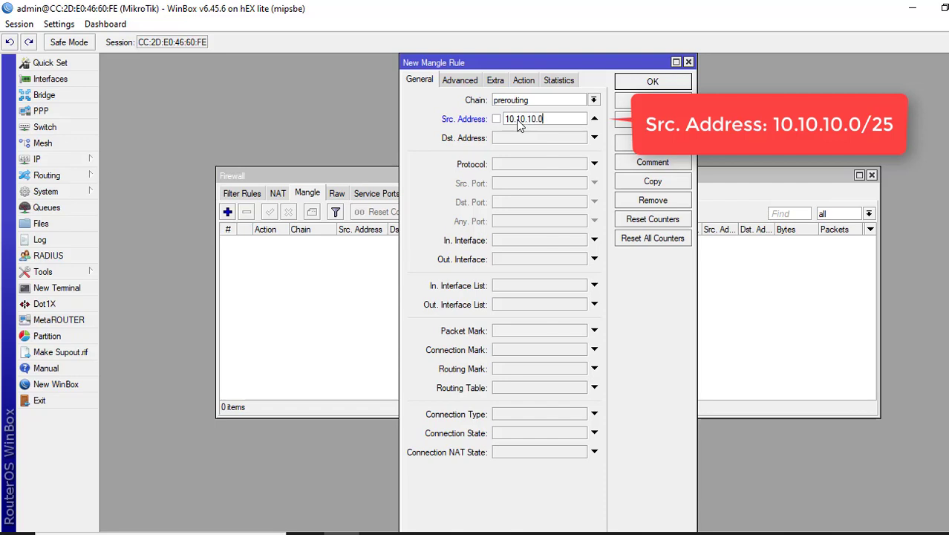
pyautogui.write('/25')
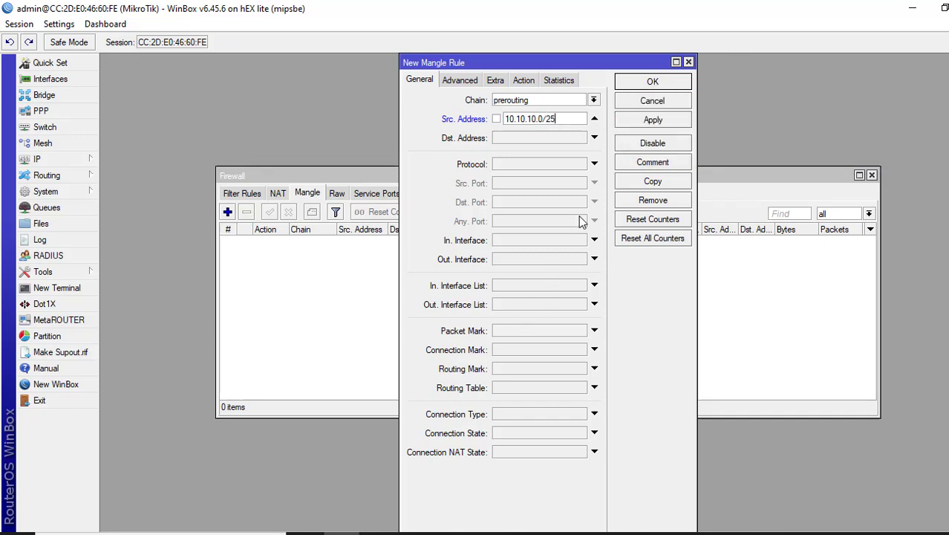
pyautogui.click(524, 81)
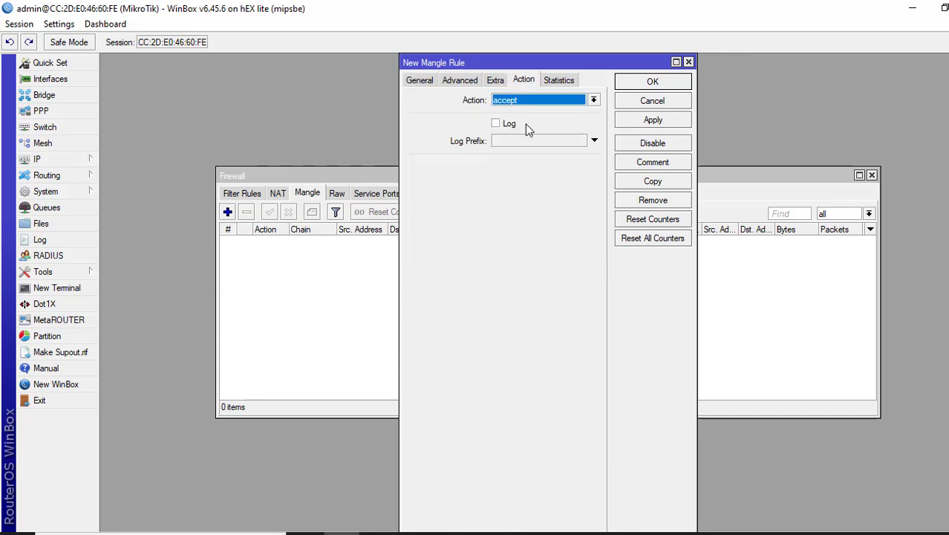
pyautogui.click(523, 98)
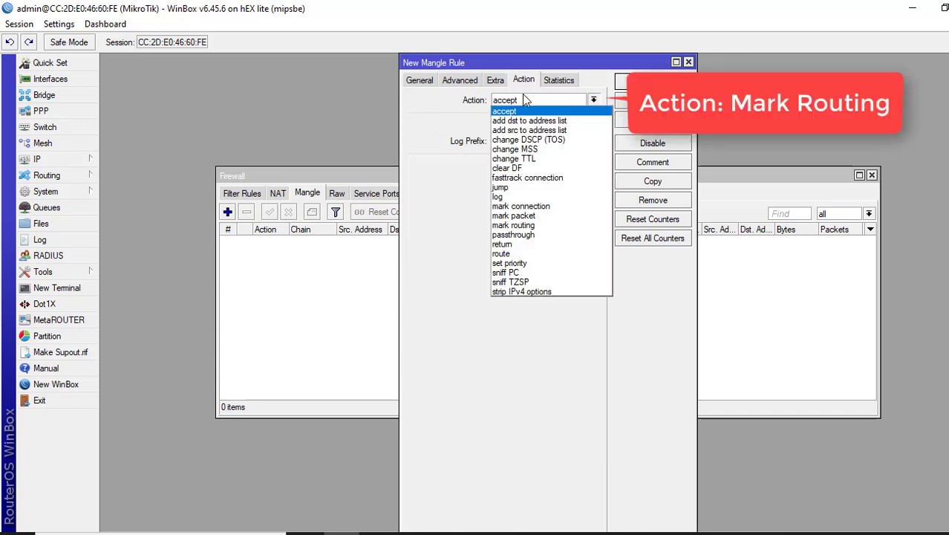
pyautogui.click(513, 225)
pyautogui.click(517, 165)
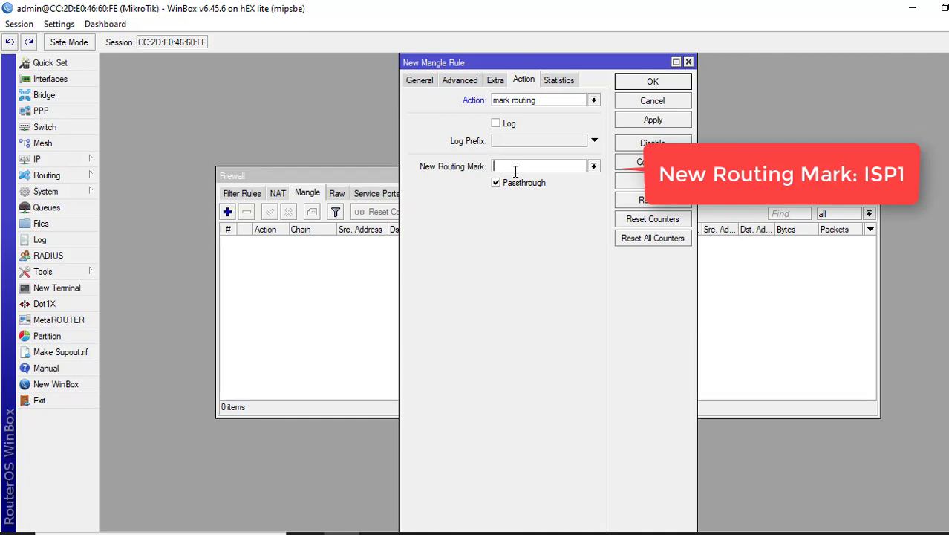
pyautogui.write('ISP1')
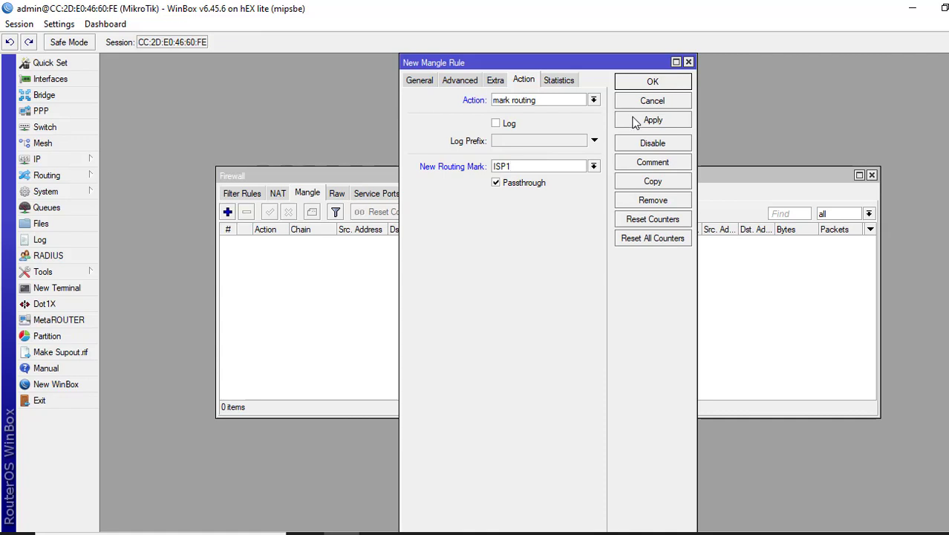
pyautogui.click(635, 121)
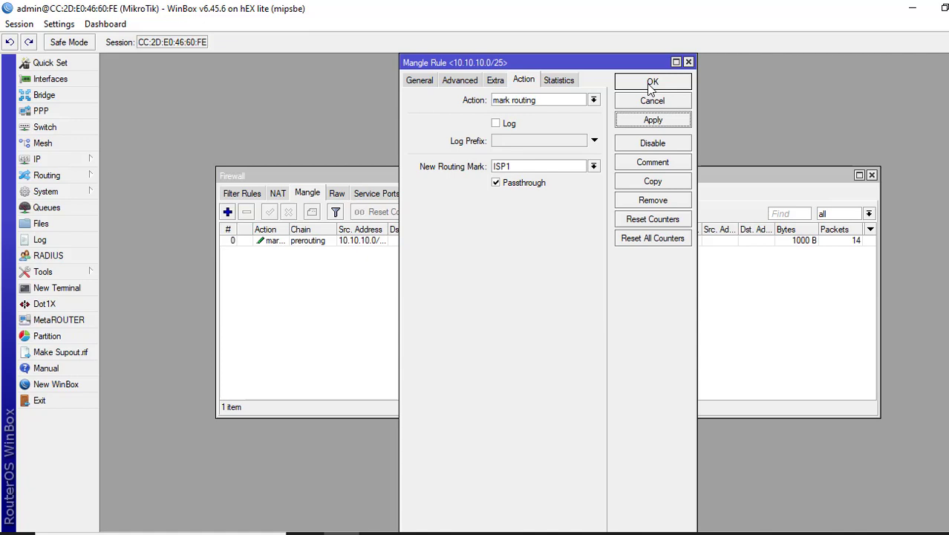
pyautogui.click(651, 84)
# Step: Label the 10.10.10.0/25 mark-routing rule with the comment ISP1
pyautogui.click(348, 243)
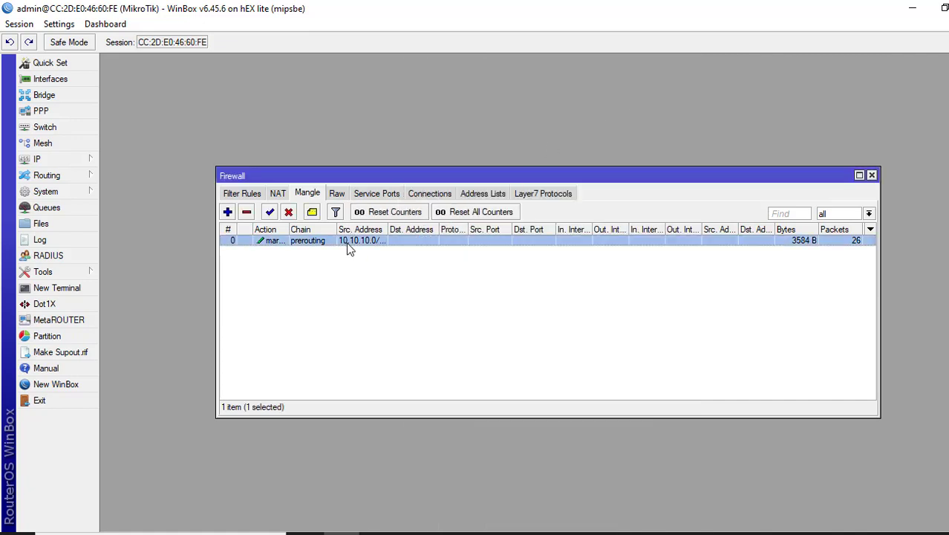
pyautogui.click(341, 230)
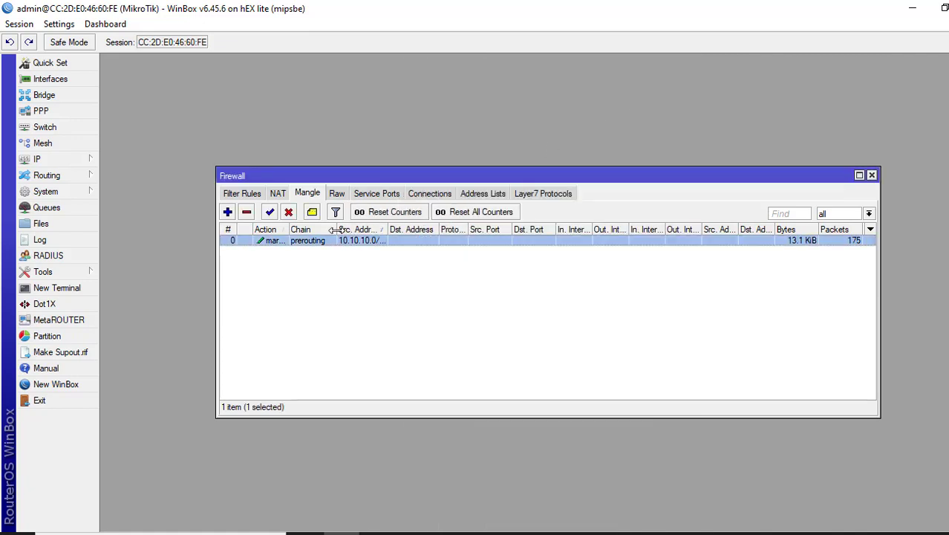
pyautogui.moveTo(334, 230); pyautogui.dragTo(346, 230)
pyautogui.click(312, 211)
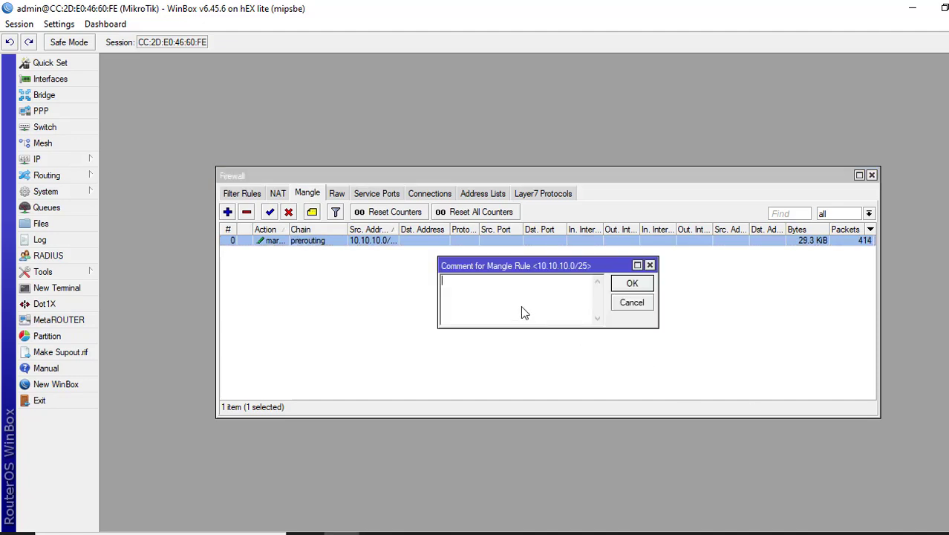
pyautogui.click(649, 266)
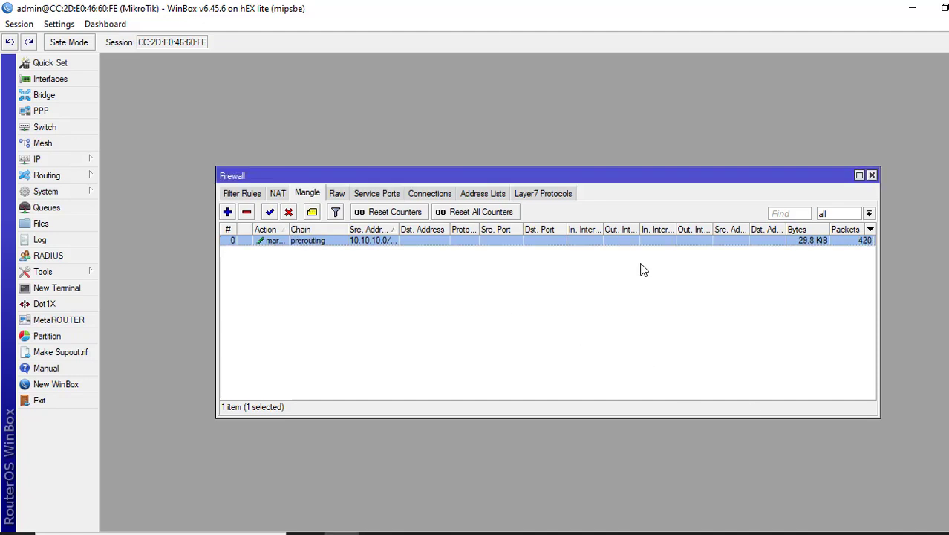
pyautogui.click(313, 213)
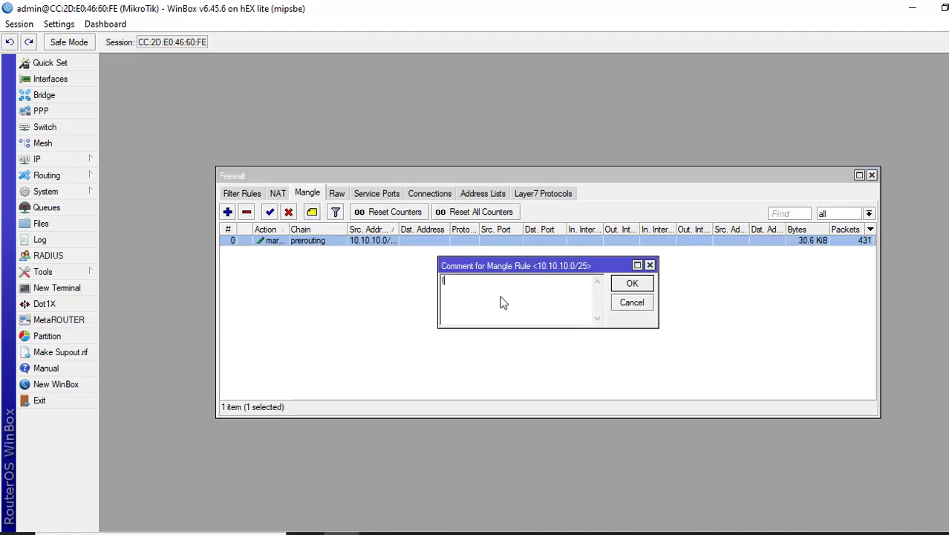
pyautogui.write('ISP1')
pyautogui.click(638, 284)
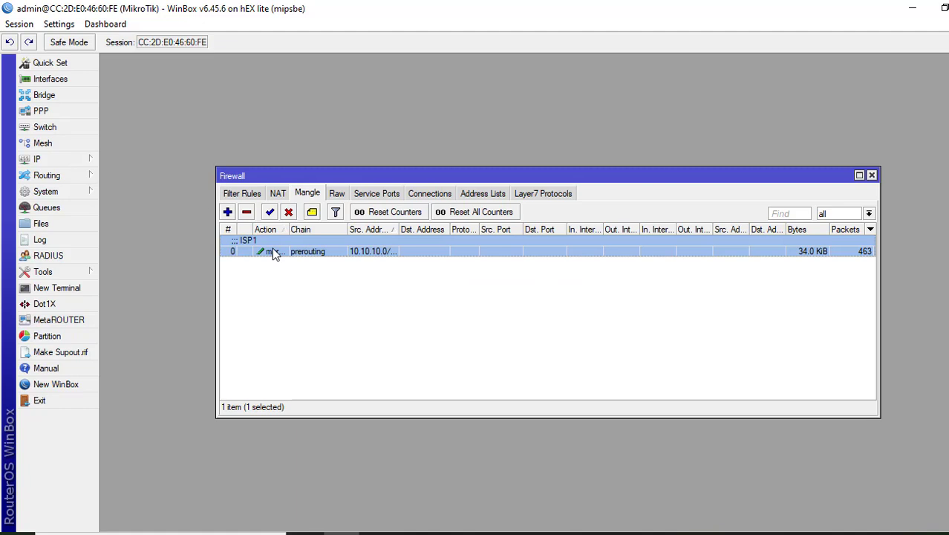
# Step: Create a second mangle rule for source 10.10.10.128/25 that marks routing ISP2, and apply it
pyautogui.click(227, 212)
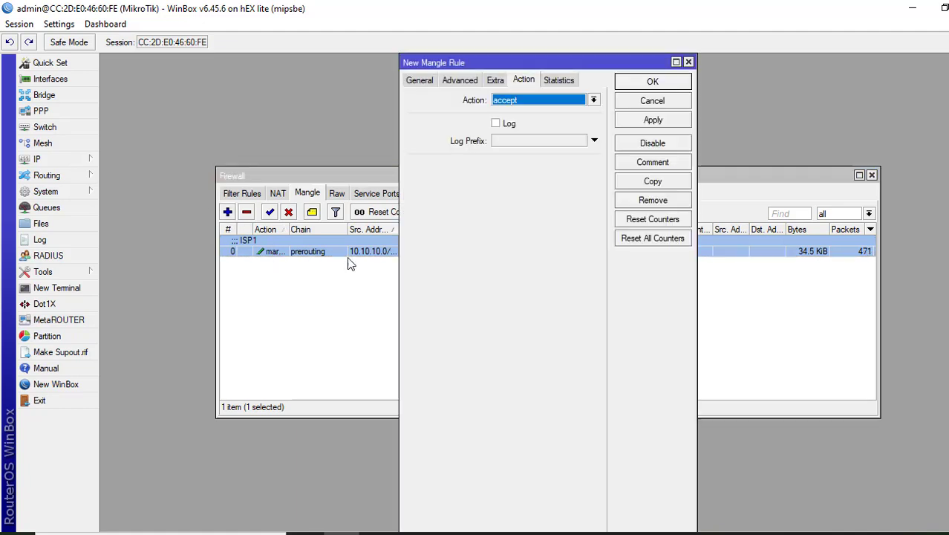
pyautogui.click(421, 79)
pyautogui.click(520, 122)
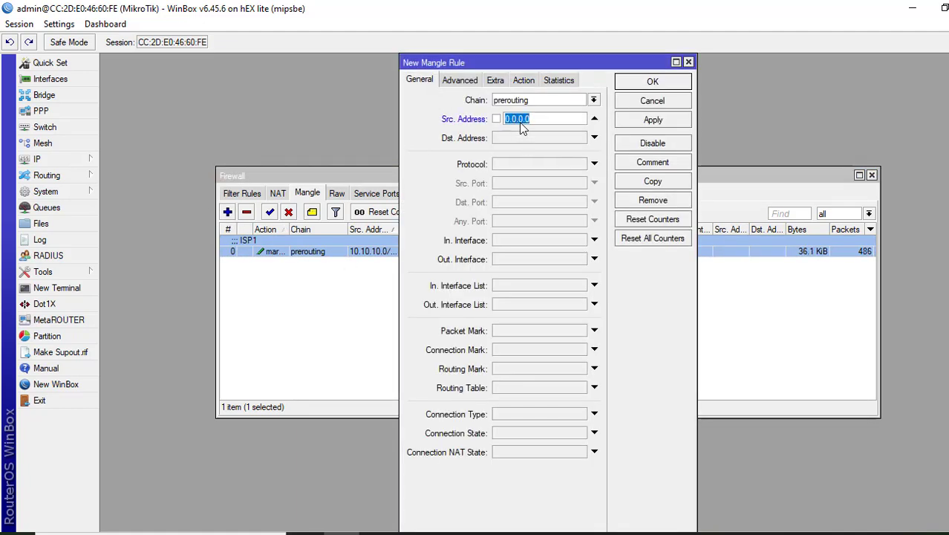
pyautogui.write('10.')
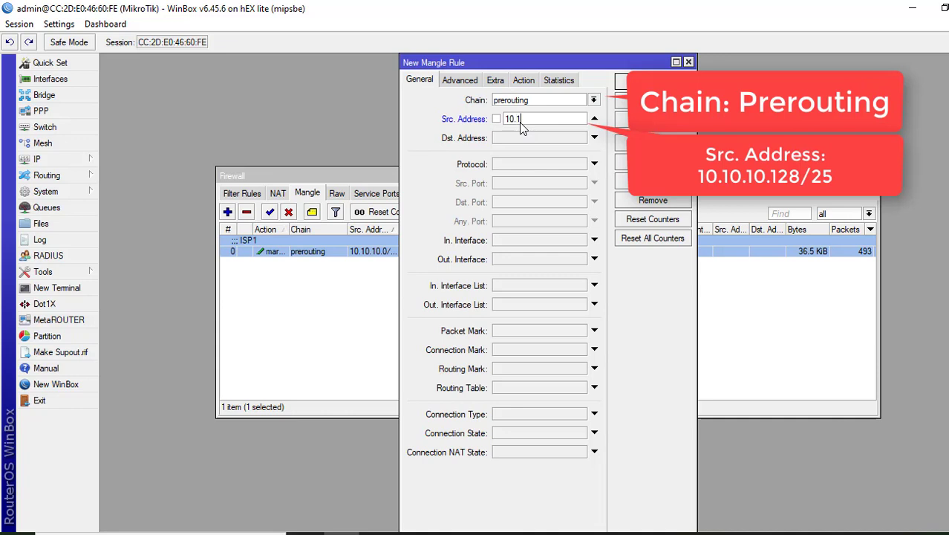
pyautogui.write('10.10')
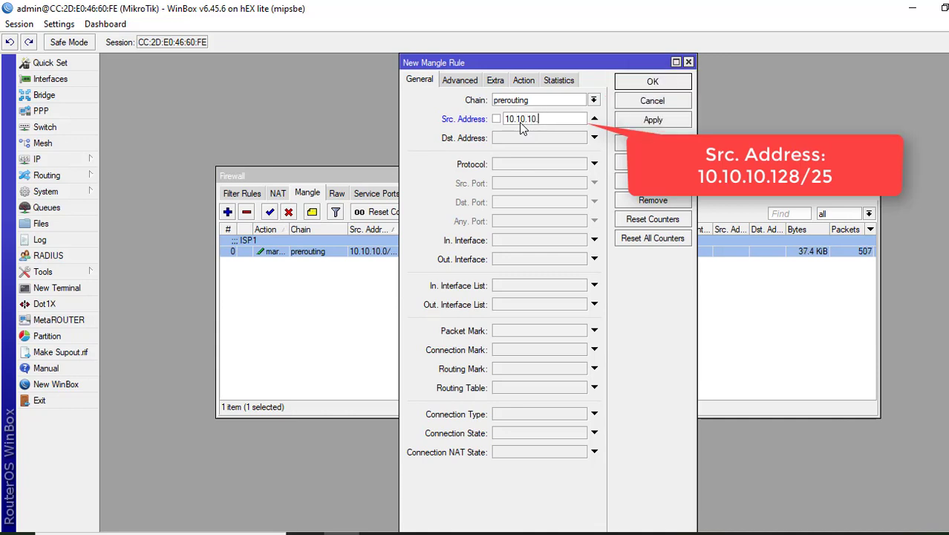
pyautogui.write('.128')
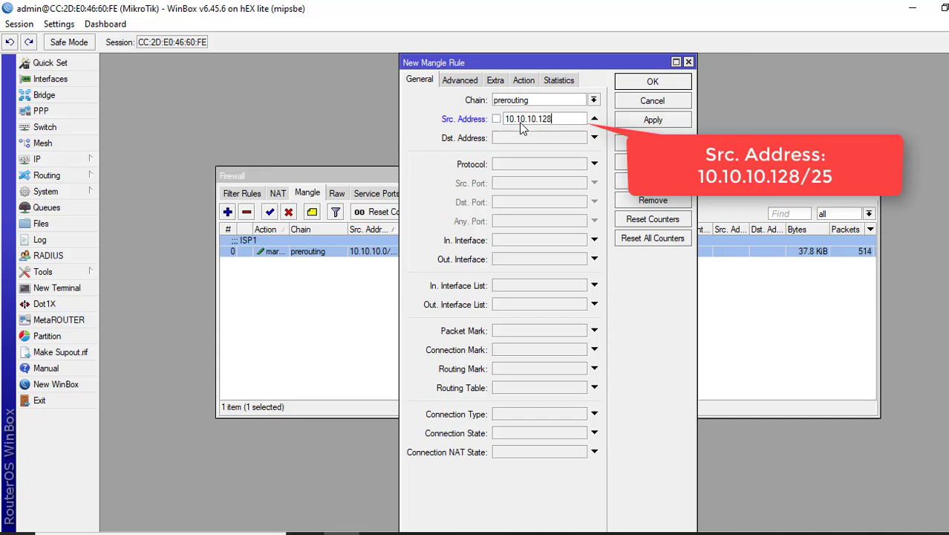
pyautogui.write('/25')
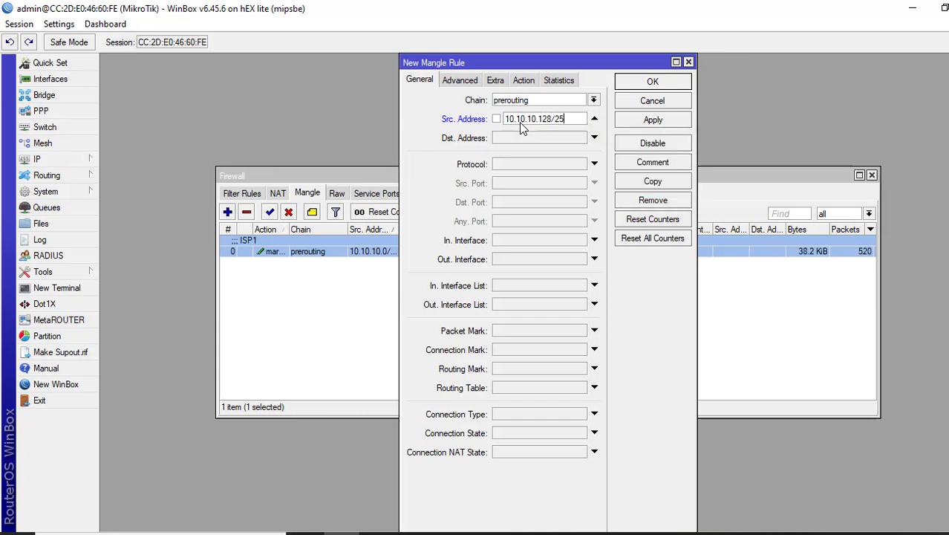
pyautogui.click(523, 79)
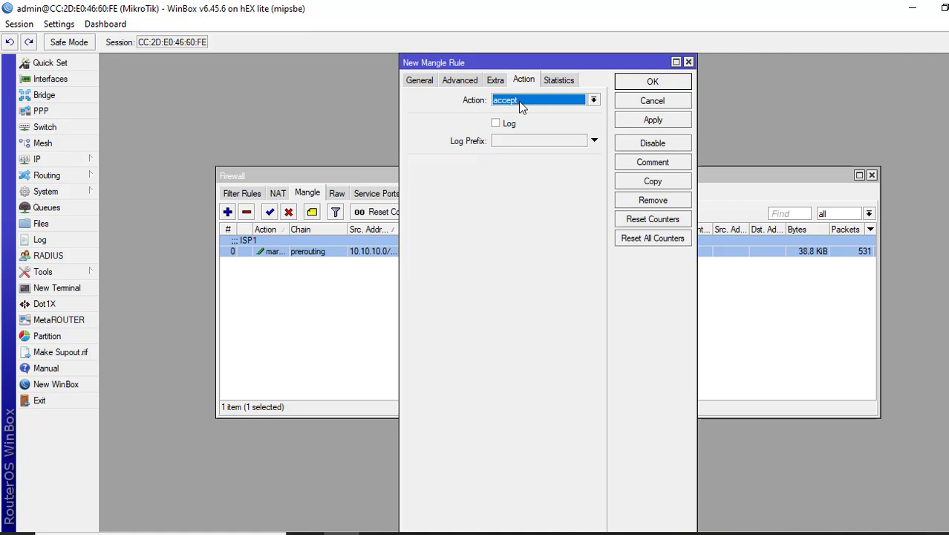
pyautogui.click(518, 101)
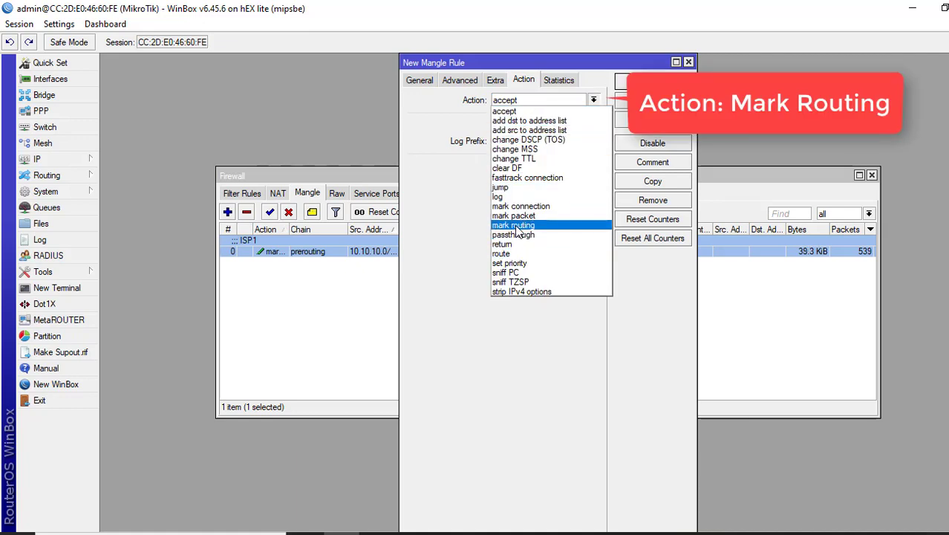
pyautogui.click(513, 225)
pyautogui.click(510, 167)
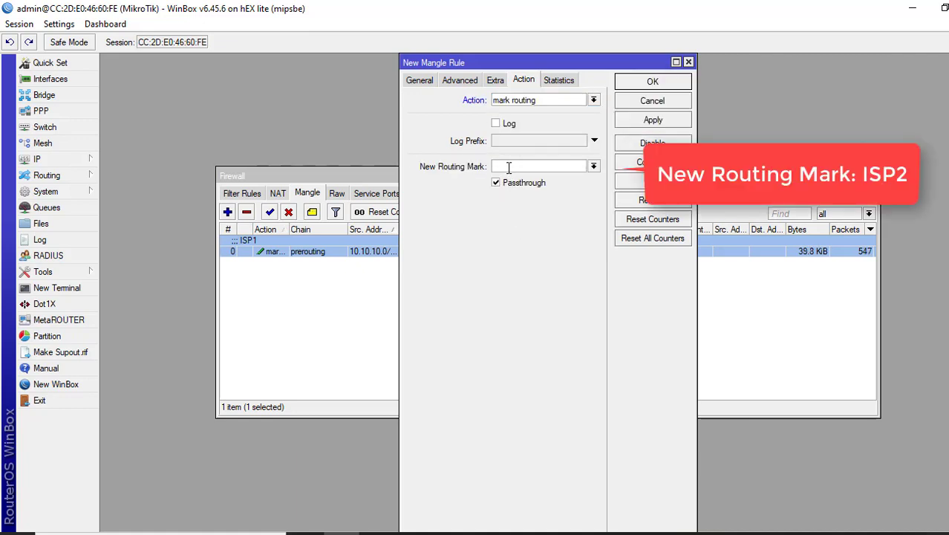
pyautogui.write('ISP2')
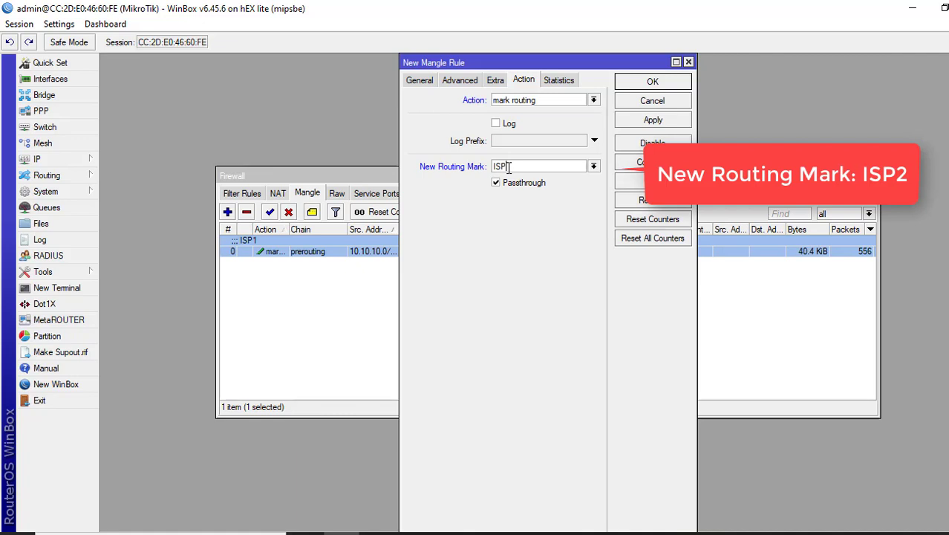
pyautogui.click(647, 121)
# Step: Close the rule editor and comment rule 1 (10.10.10.128/25) as ISP2
pyautogui.click(651, 82)
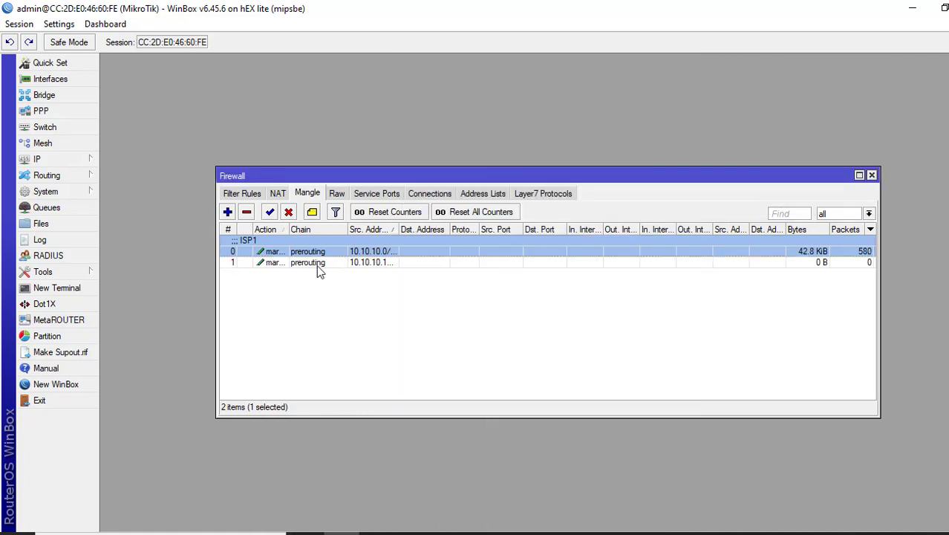
pyautogui.click(317, 263)
pyautogui.click(312, 213)
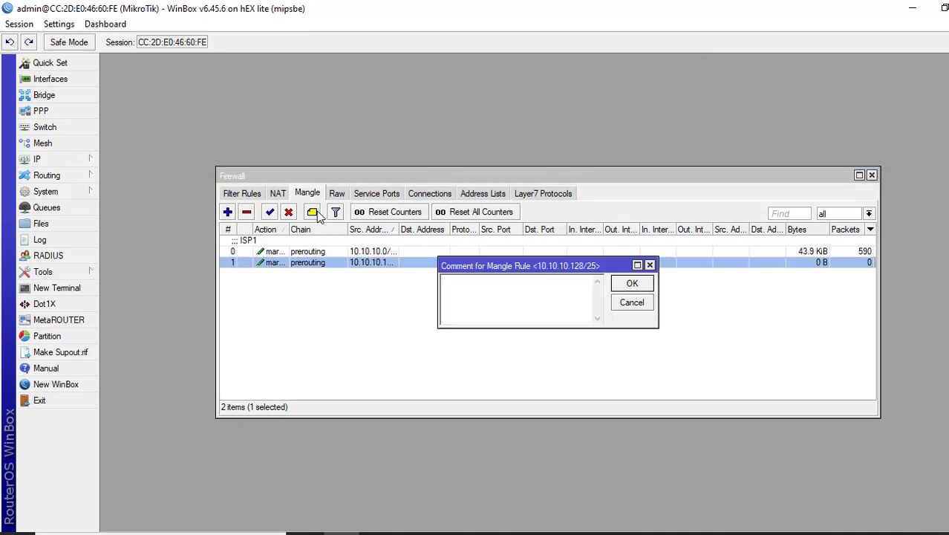
pyautogui.write('ISP2')
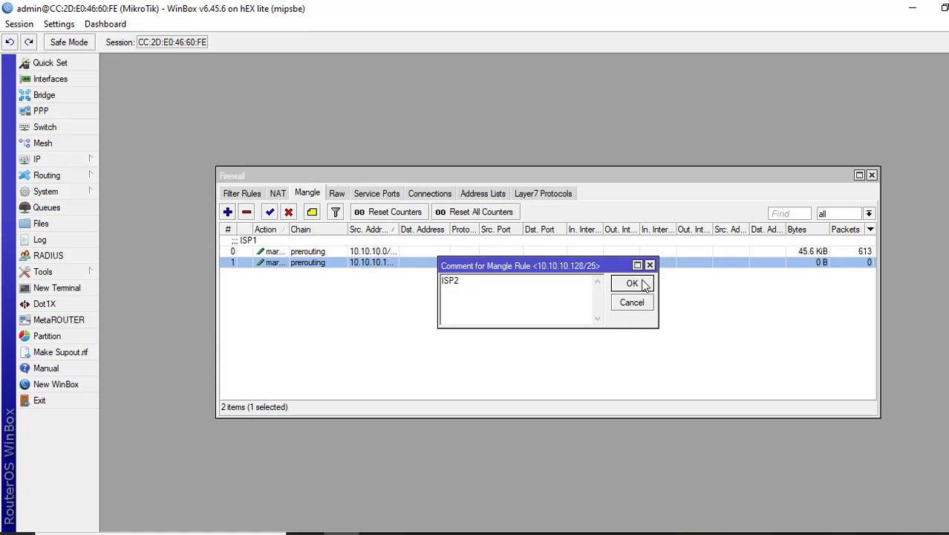
pyautogui.click(633, 283)
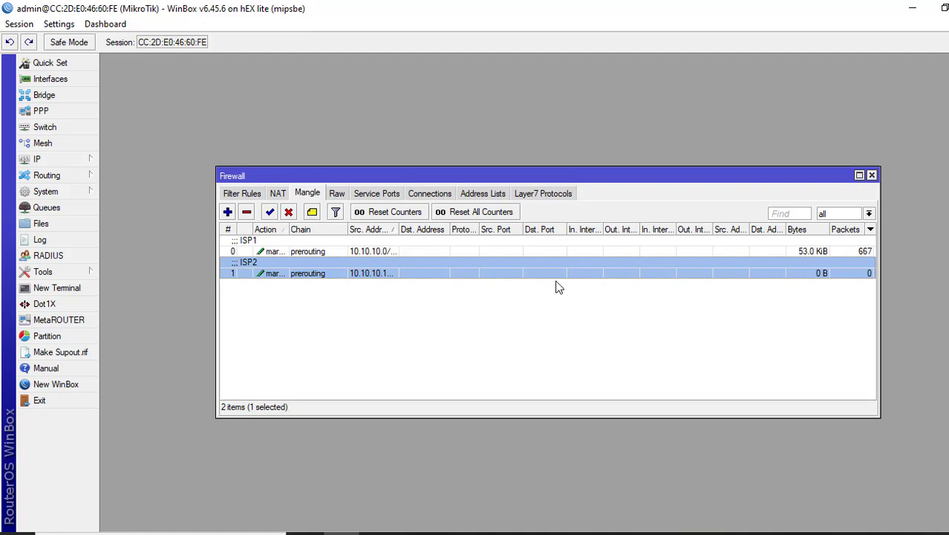
# Step: Open IP > Routes and give the default route via 172.16.1.1 the routing mark ISP1
pyautogui.moveTo(65, 159)
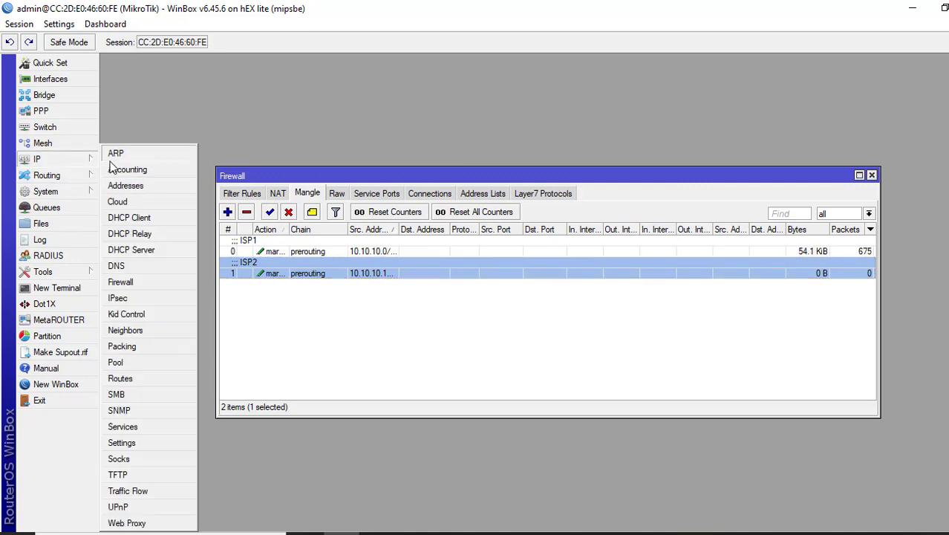
pyautogui.click(119, 378)
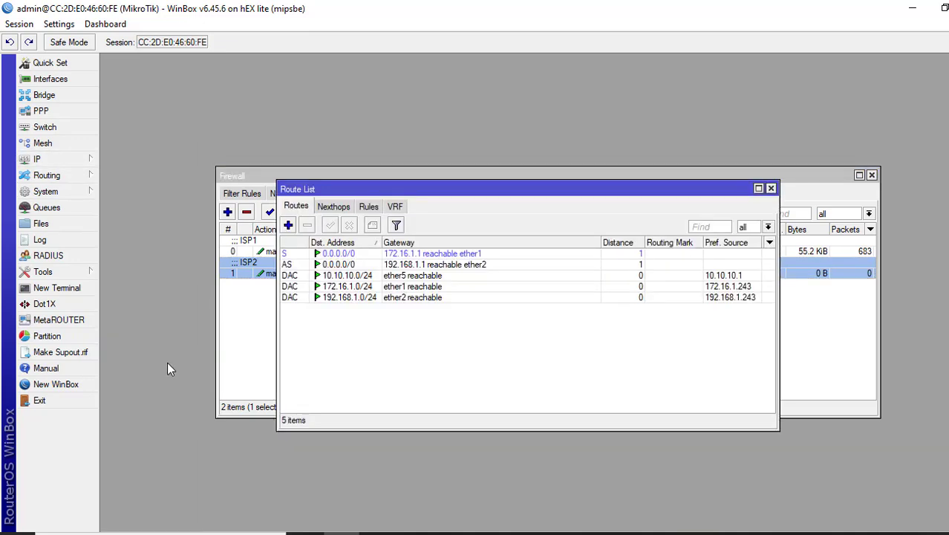
pyautogui.moveTo(375, 181); pyautogui.dragTo(336, 122)
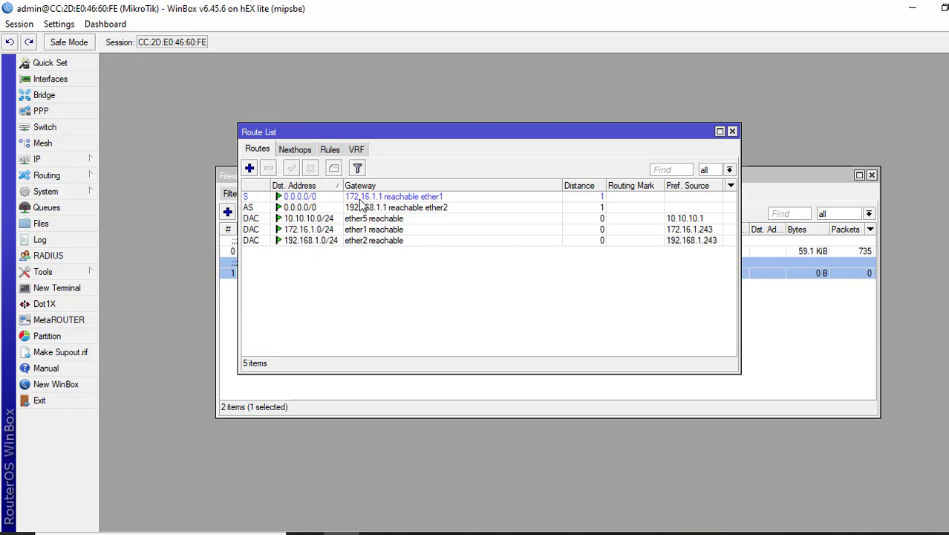
pyautogui.click(359, 198)
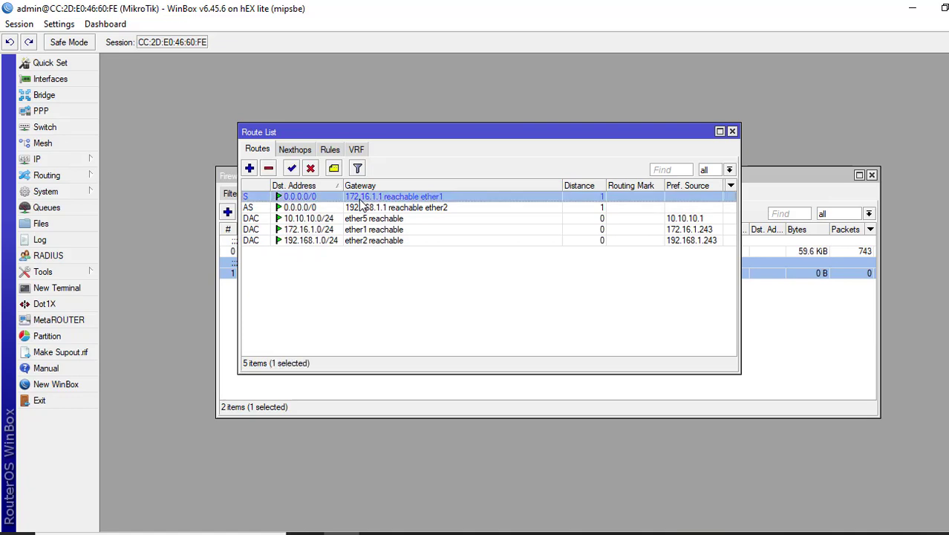
pyautogui.doubleClick(360, 201)
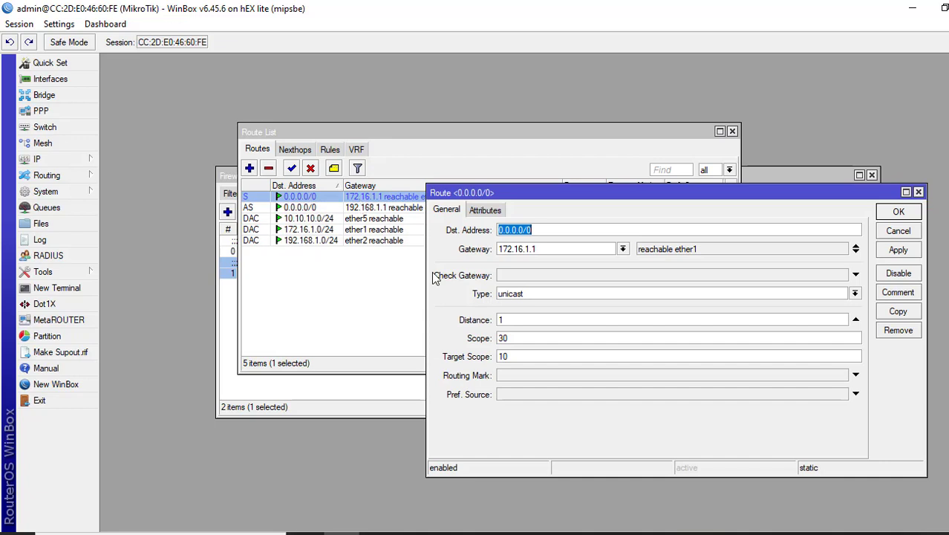
pyautogui.click(518, 377)
pyautogui.click(841, 375)
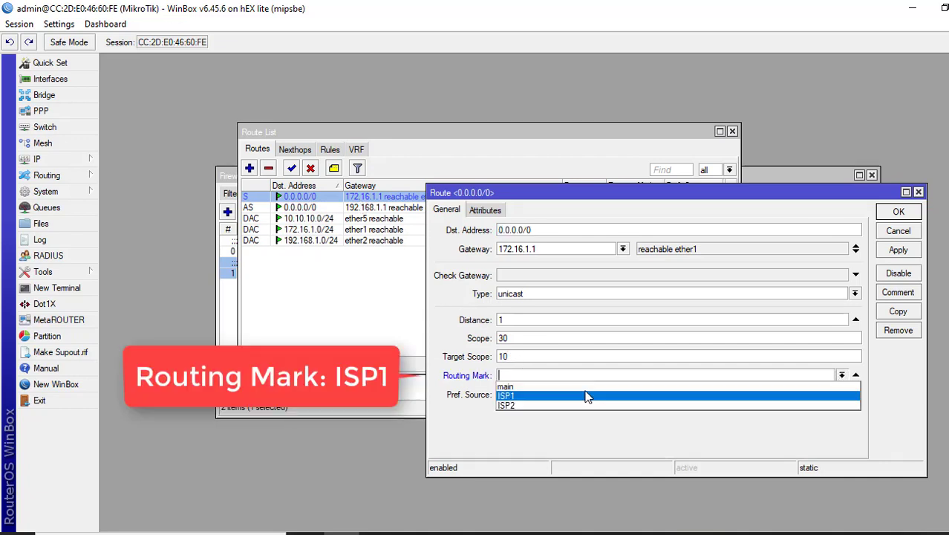
pyautogui.click(520, 396)
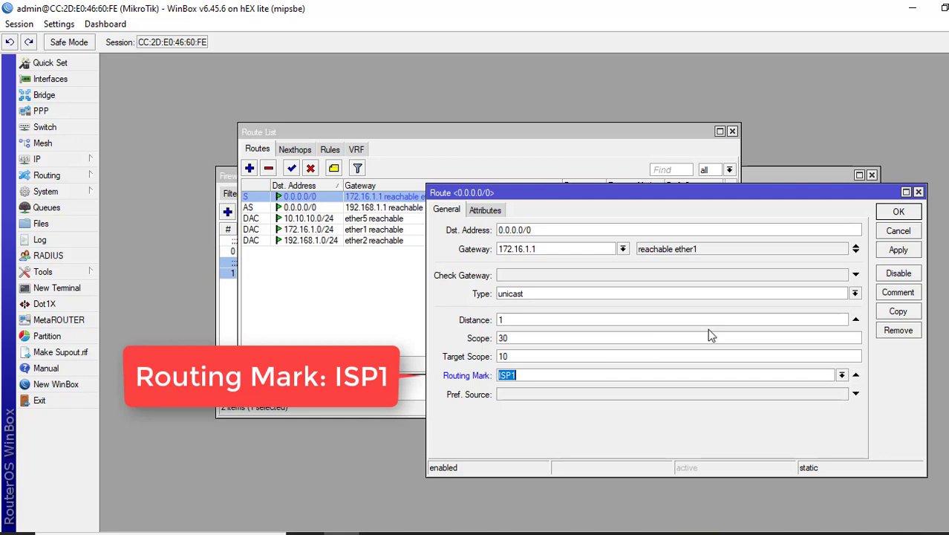
pyautogui.click(899, 250)
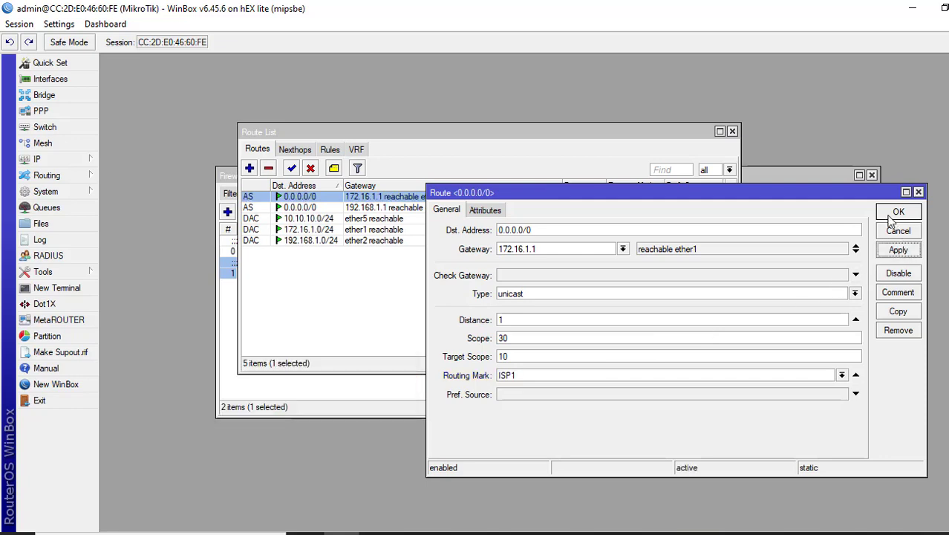
pyautogui.click(898, 213)
# Step: Give the default route via 192.168.1.1 the routing mark ISP2, then check both routes
pyautogui.click(358, 209)
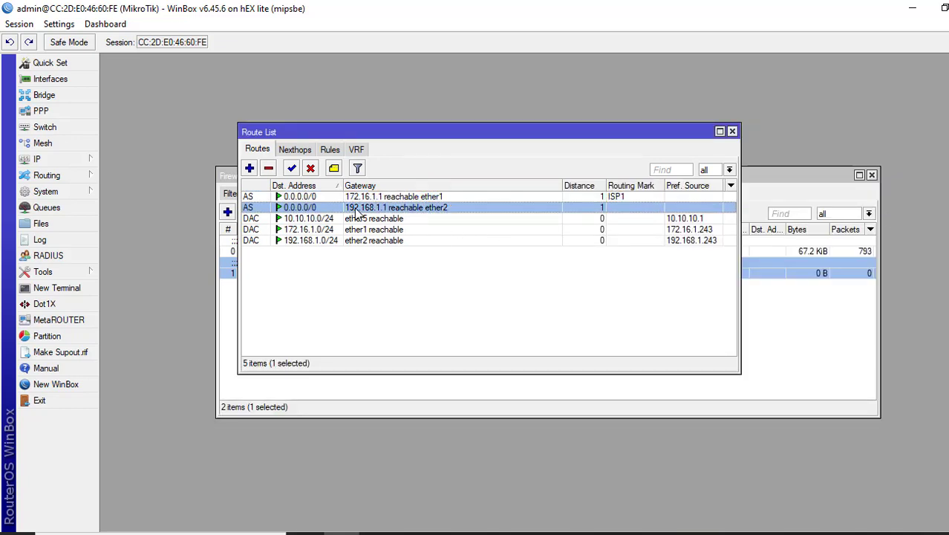
pyautogui.doubleClick(358, 209)
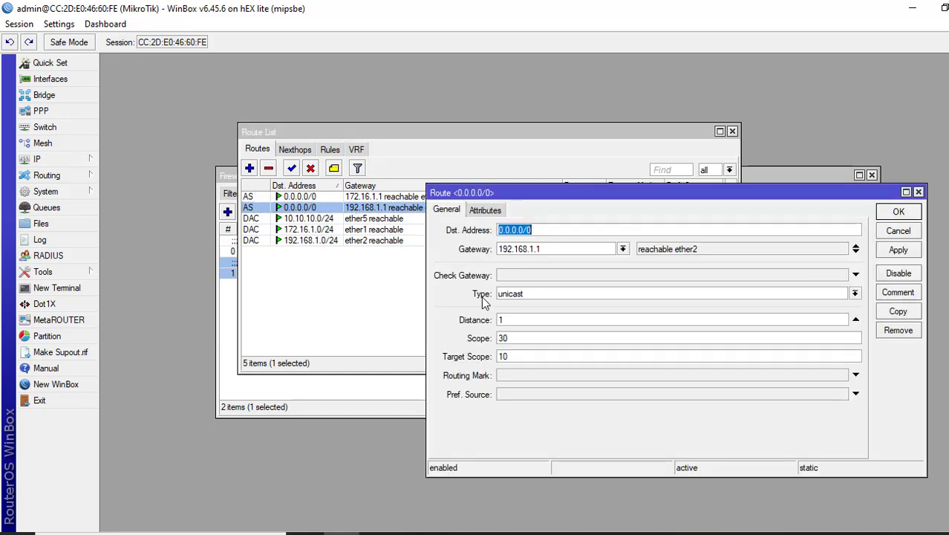
pyautogui.click(519, 379)
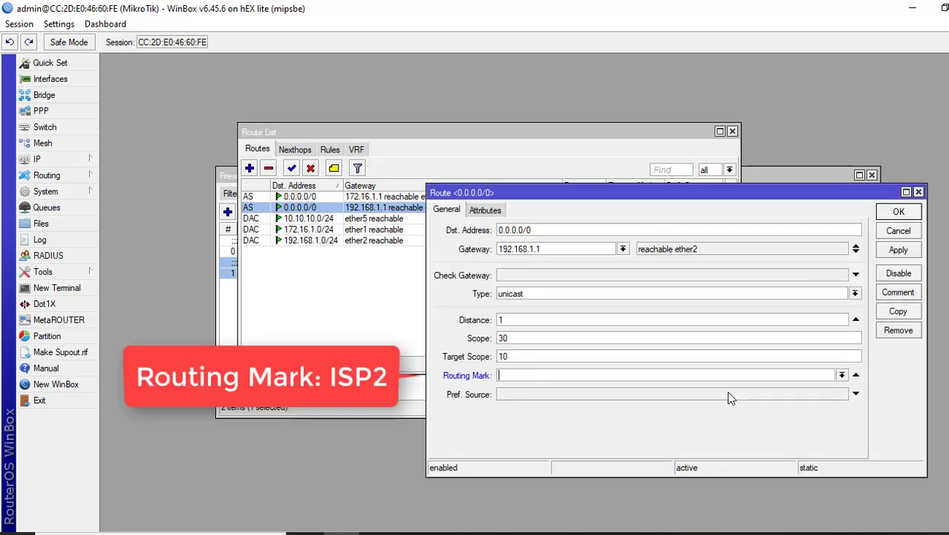
pyautogui.click(841, 376)
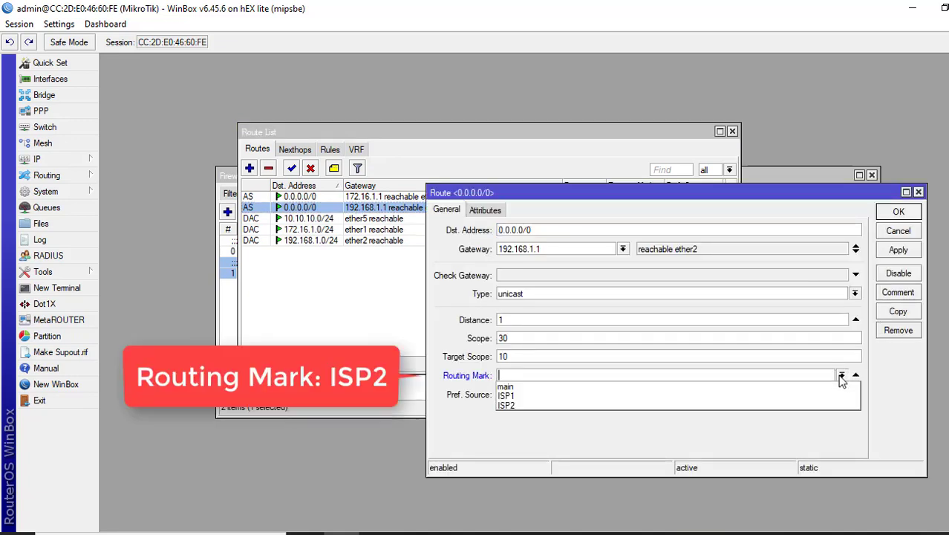
pyautogui.click(574, 411)
pyautogui.moveTo(535, 230); pyautogui.dragTo(497, 249)
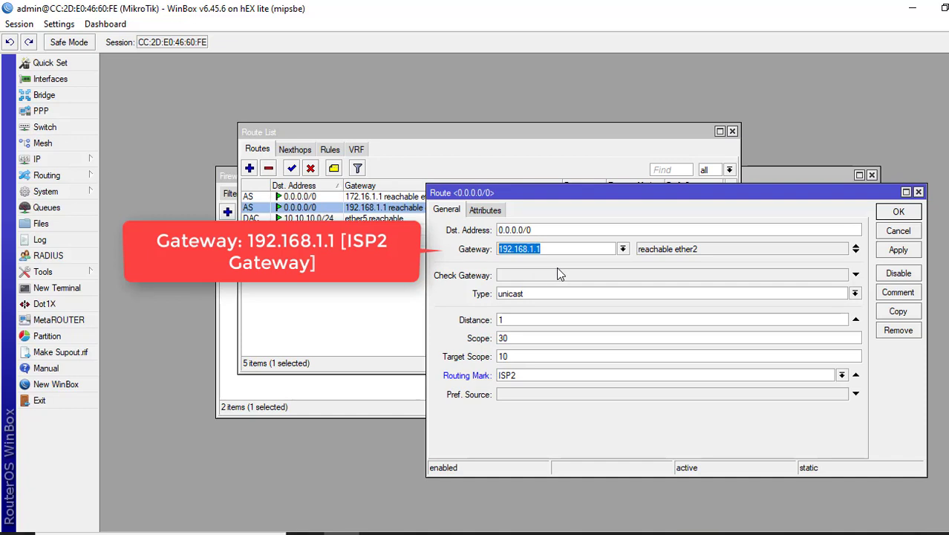
pyautogui.click(899, 251)
pyautogui.click(899, 215)
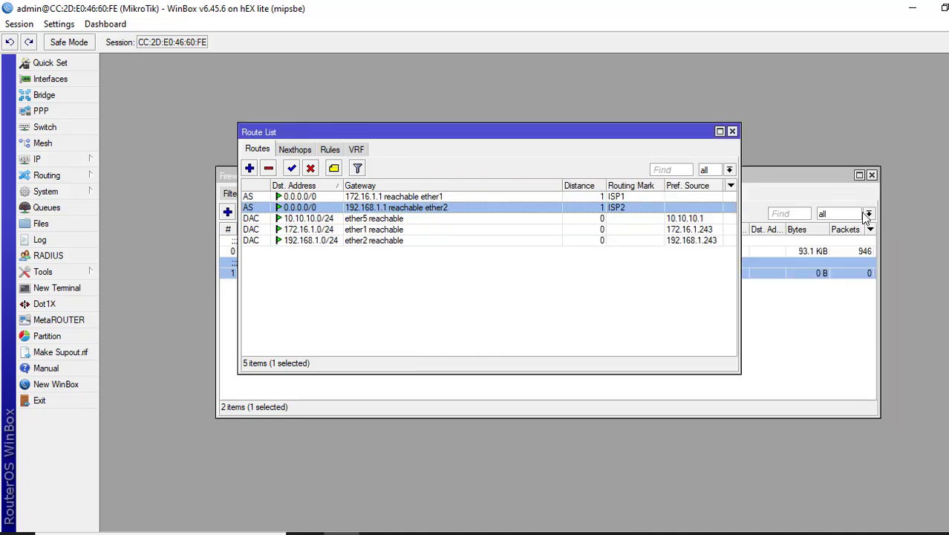
pyautogui.click(460, 198)
pyautogui.click(459, 208)
# Step: Inspect the firewall's srcnat NAT rule, confirming its action is masquerade, then close it
pyautogui.click(52, 159)
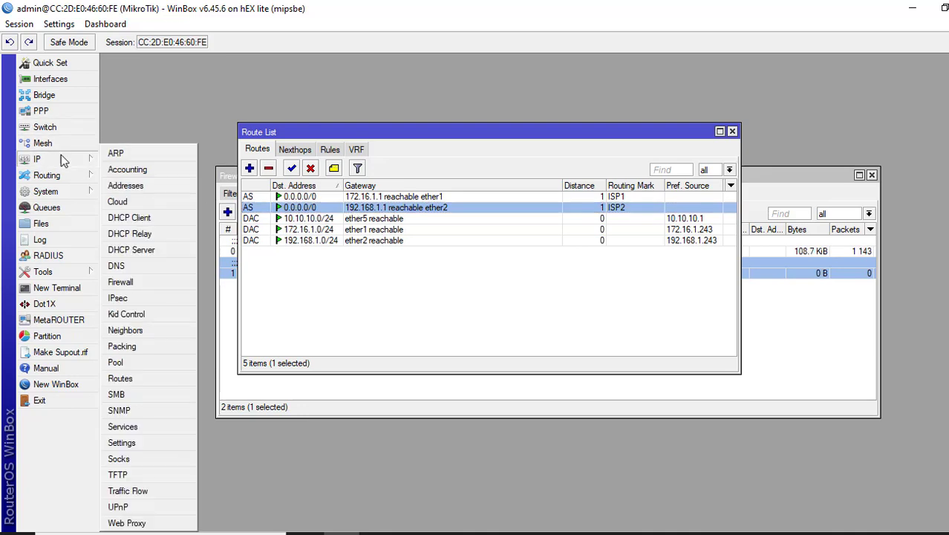
pyautogui.click(134, 283)
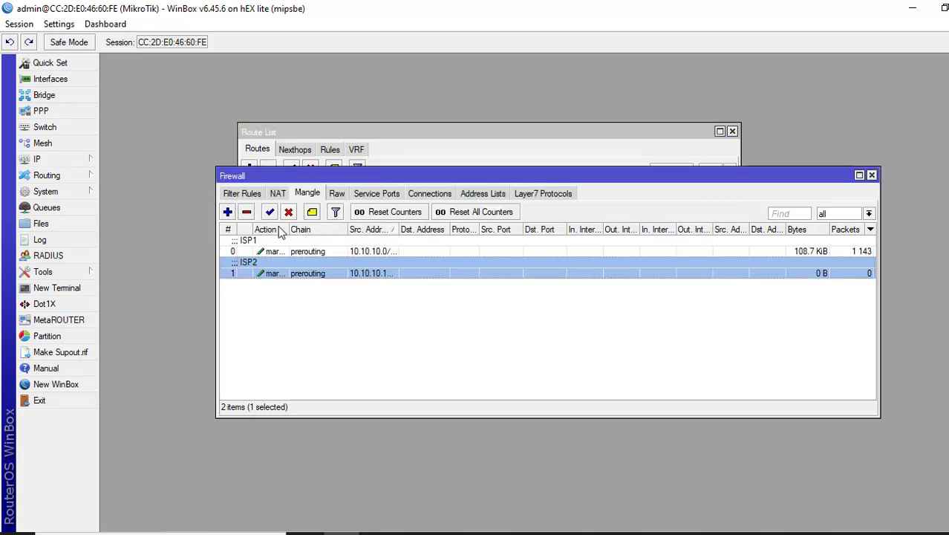
pyautogui.click(275, 193)
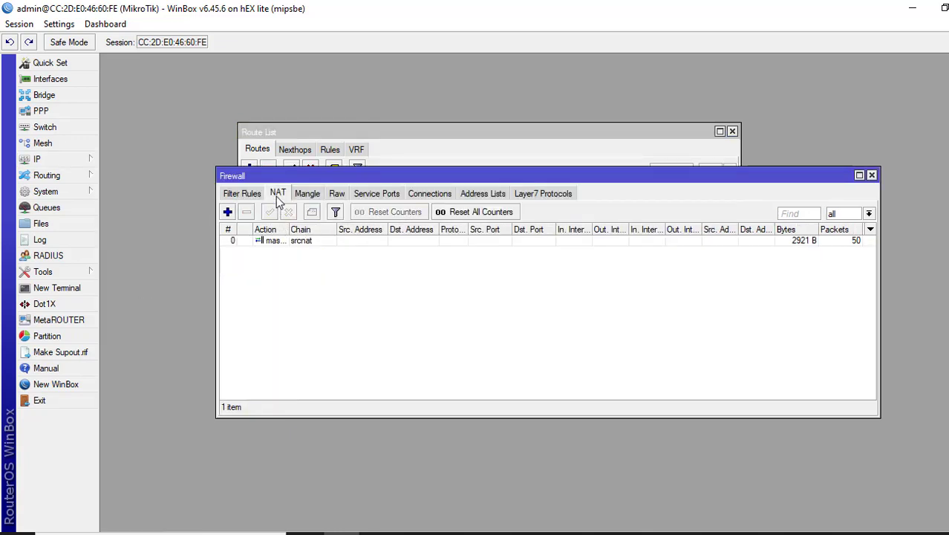
pyautogui.click(277, 240)
pyautogui.doubleClick(276, 240)
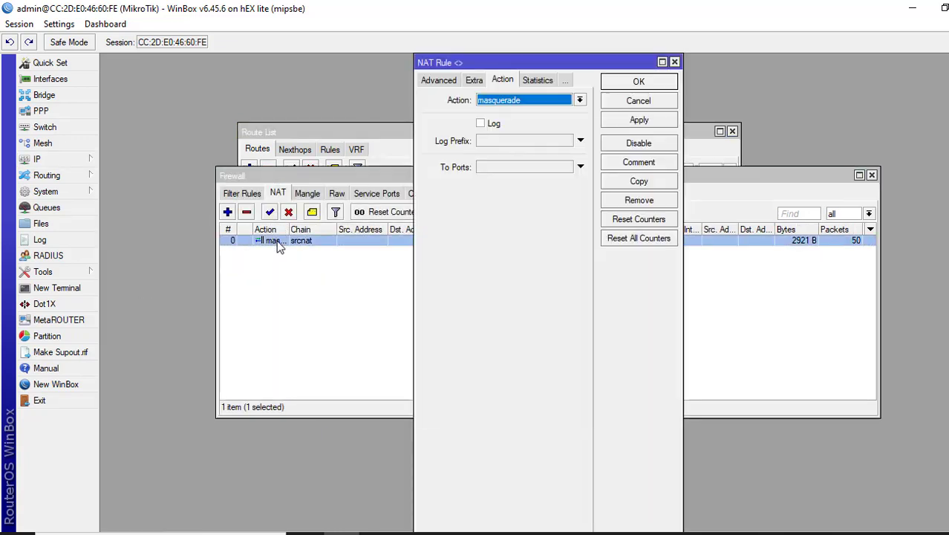
pyautogui.click(435, 80)
pyautogui.click(432, 80)
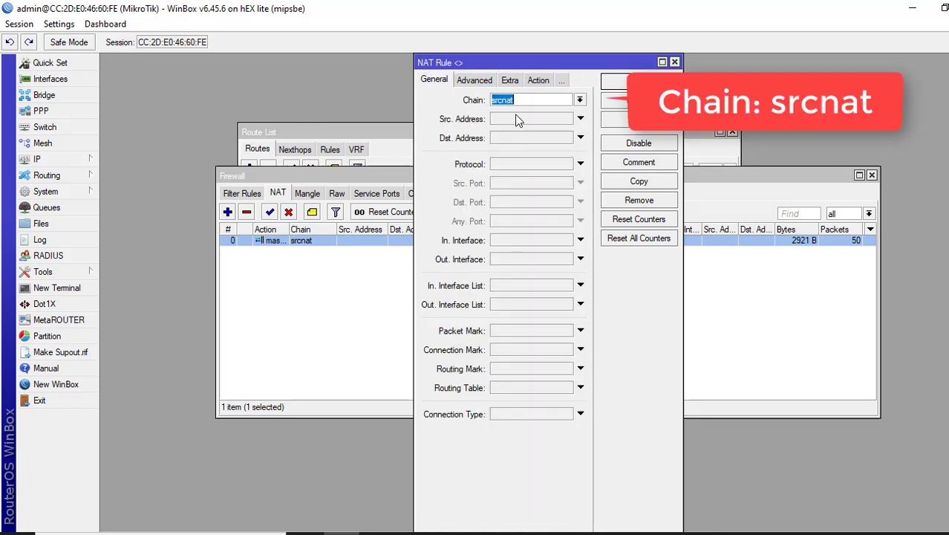
pyautogui.click(536, 81)
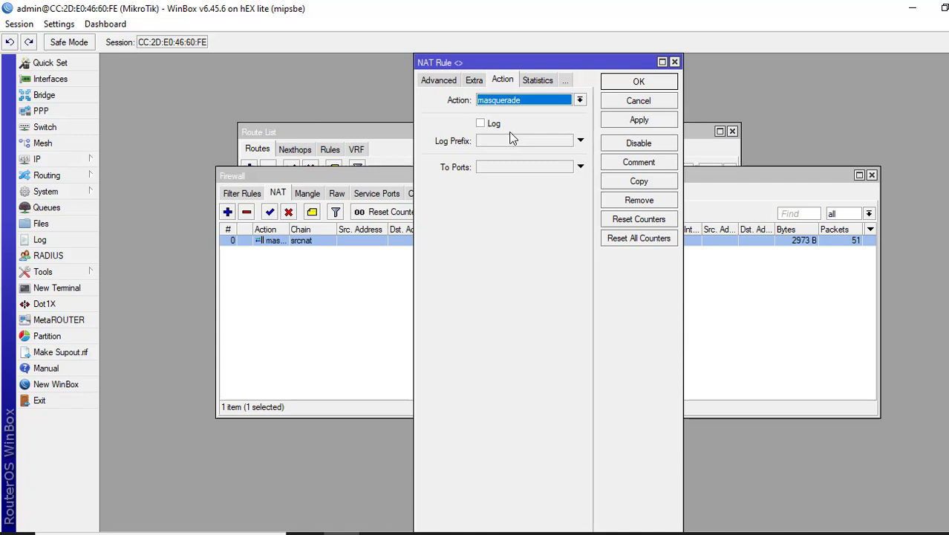
pyautogui.press('Return')
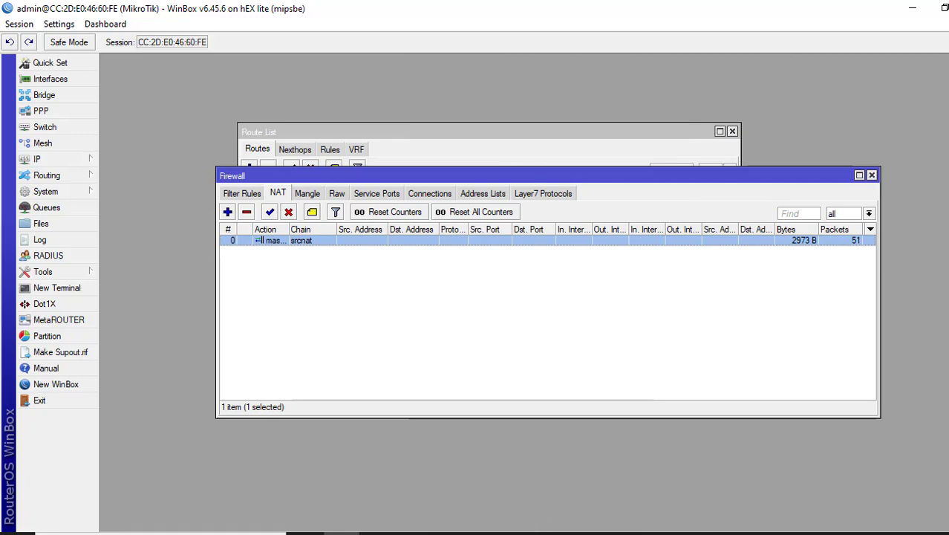
# Step: Glance at the Command Prompt, then bring up Windows Network Connections from Start
pyautogui.click(508, 532)
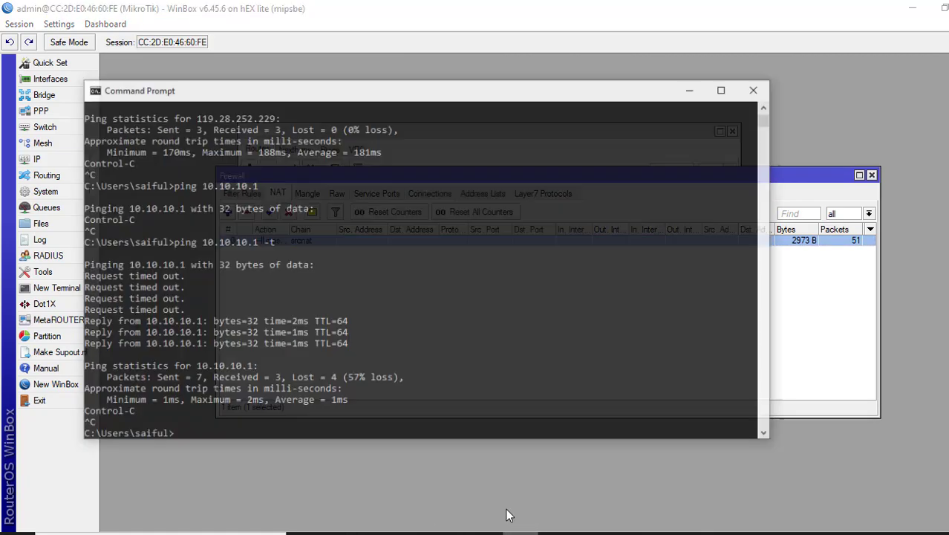
pyautogui.click(510, 530)
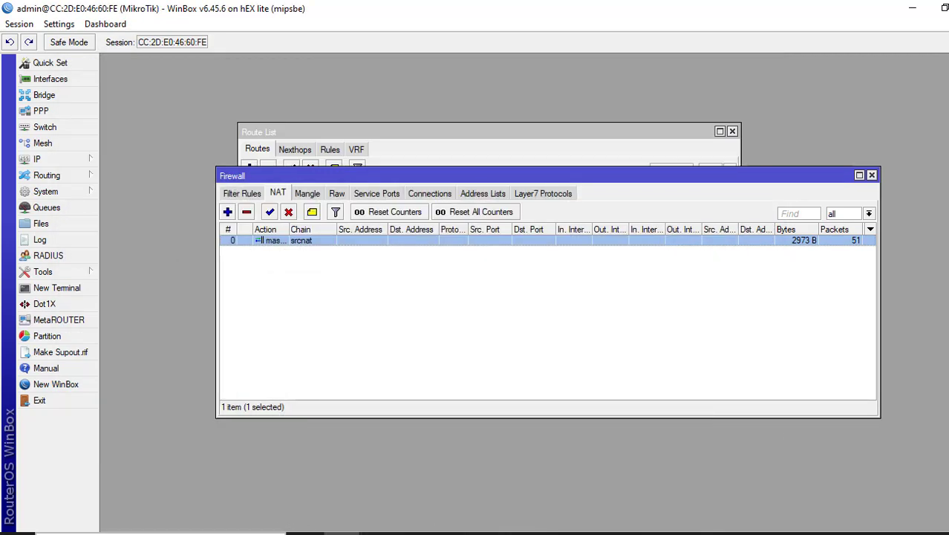
pyautogui.press('super')
pyautogui.click(702, 348)
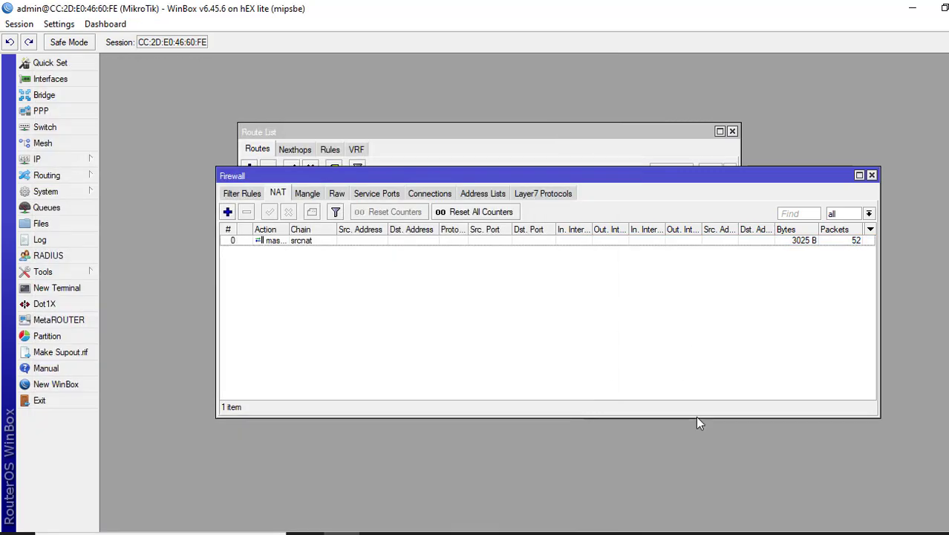
# Step: Verify the Ethernet adapter's static IPv4 10.10.10.2 with gateway 10.10.10.1, then recall the earlier ping
pyautogui.click(698, 529)
pyautogui.rightClick(555, 163)
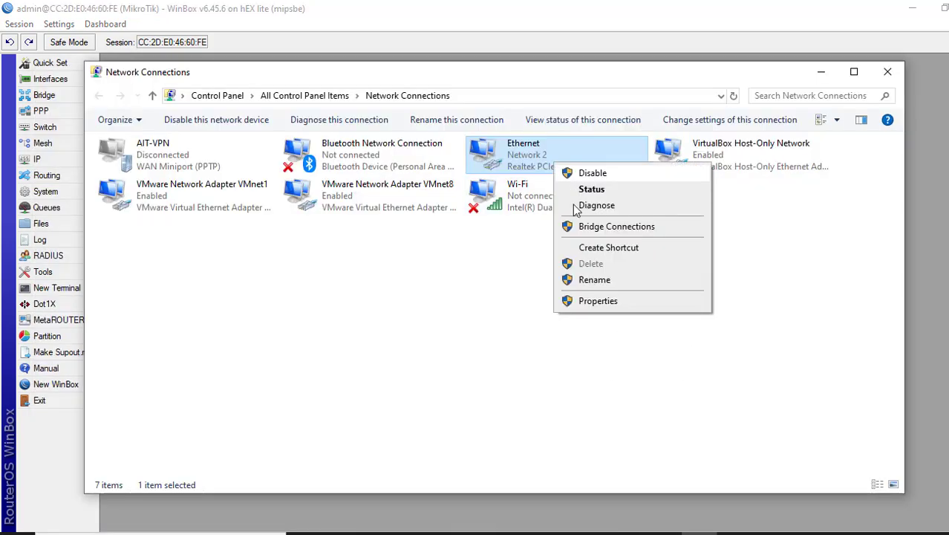
pyautogui.click(594, 301)
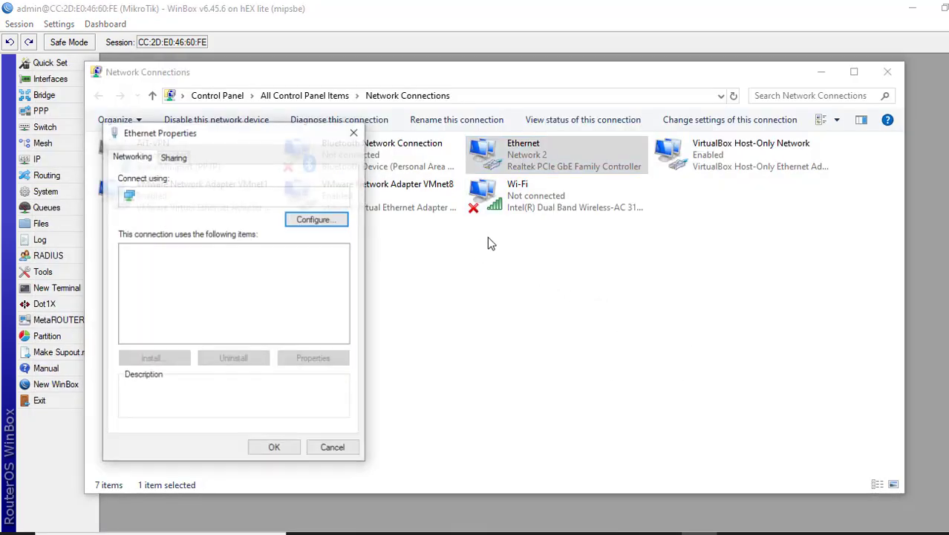
pyautogui.doubleClick(220, 313)
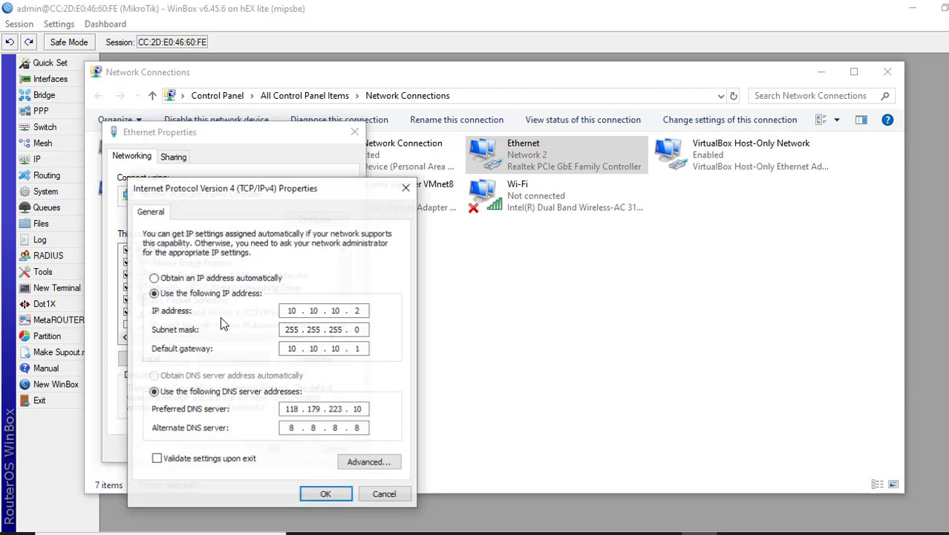
pyautogui.doubleClick(357, 311)
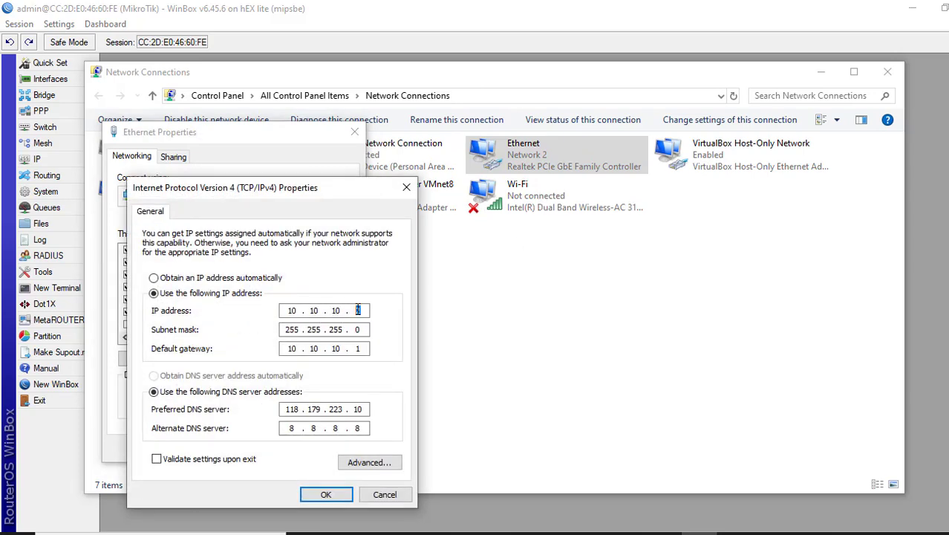
pyautogui.doubleClick(358, 348)
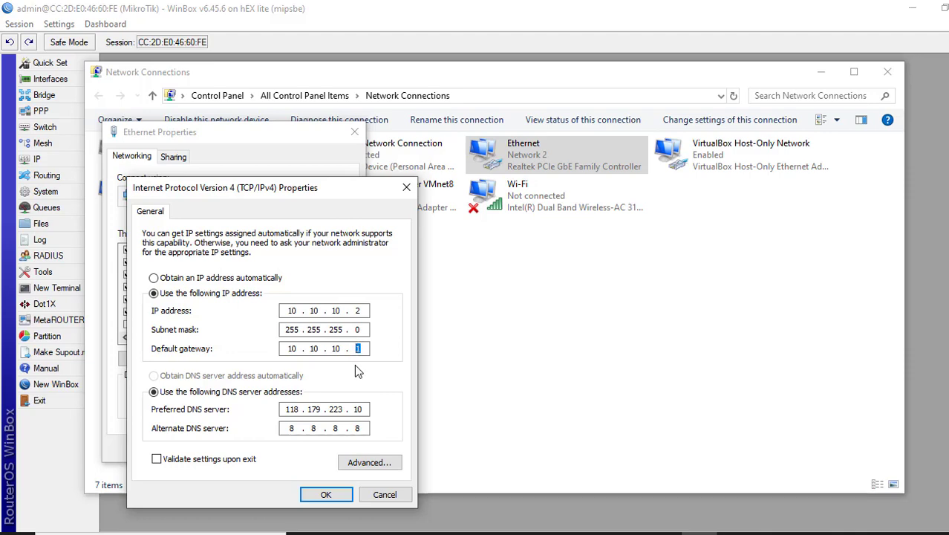
pyautogui.click(324, 494)
pyautogui.click(283, 447)
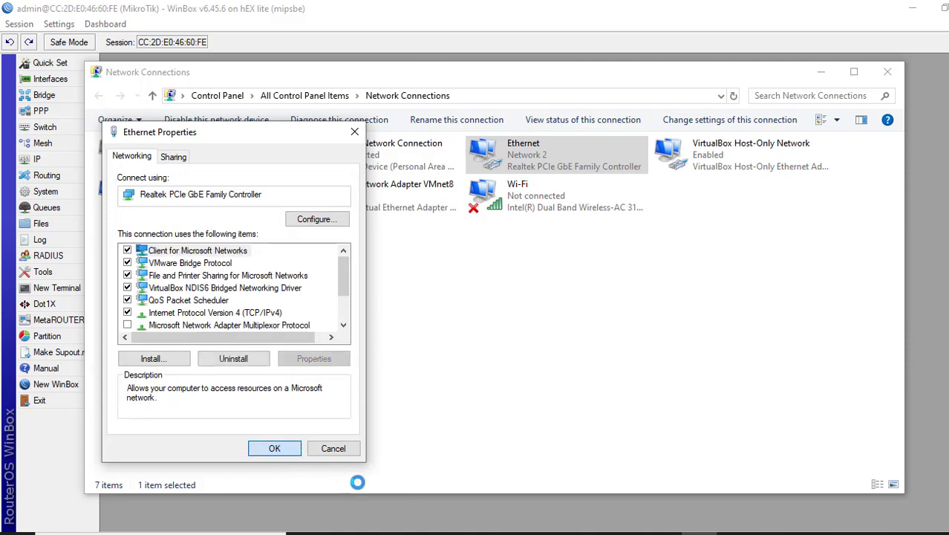
pyautogui.hotkey('alt', 'Tab')
pyautogui.press('Up')
pyautogui.press('Up')
pyautogui.press('Up')
pyautogui.press('Up')
pyautogui.press('Up')
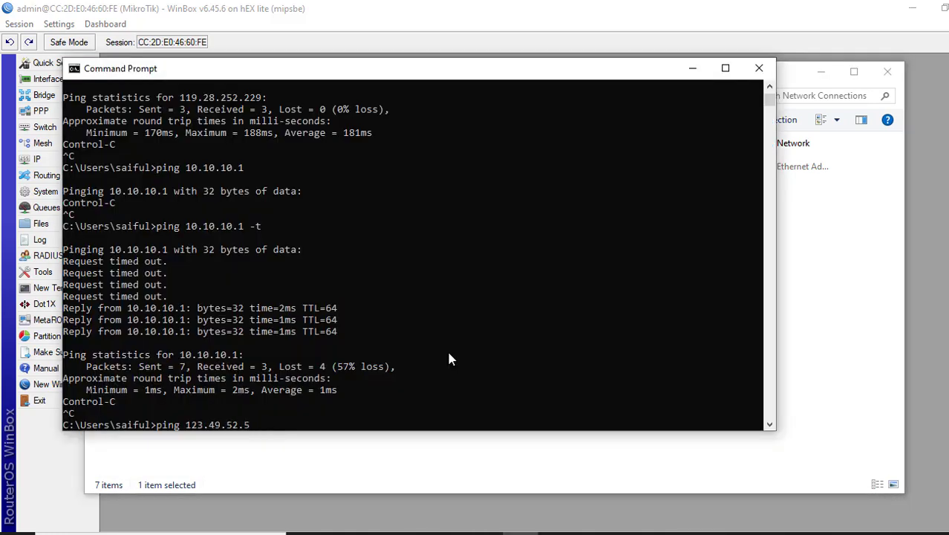
# Step: Ping 8.8.8.8 from the LAN PC and stop it once replies arrive
pyautogui.press('BackSpace')
pyautogui.press('BackSpace')
pyautogui.press('BackSpace')
pyautogui.press('BackSpace')
pyautogui.press('BackSpace')
pyautogui.press('BackSpace')
pyautogui.press('BackSpace')
pyautogui.press('BackSpace')
pyautogui.press('BackSpace')
pyautogui.press('BackSpace')
pyautogui.write('8.8.8')
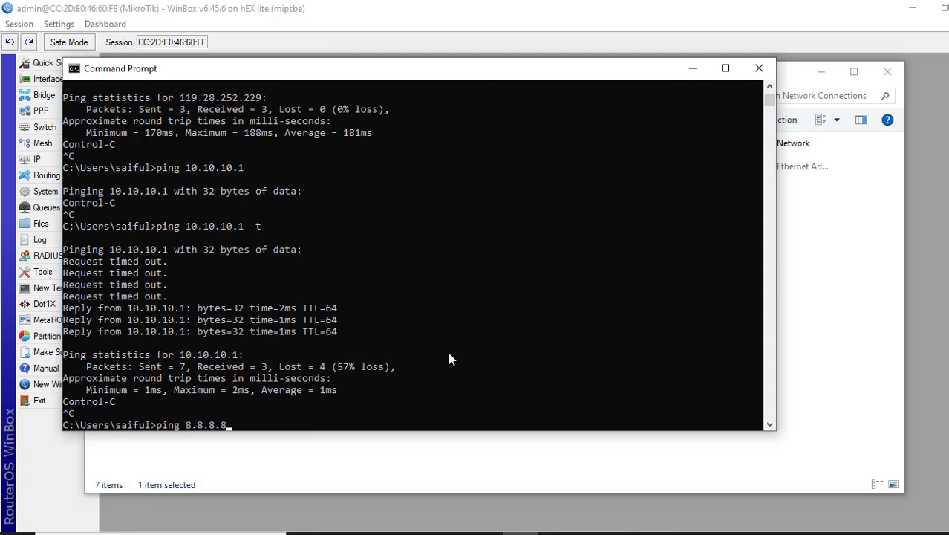
pyautogui.press('Return')
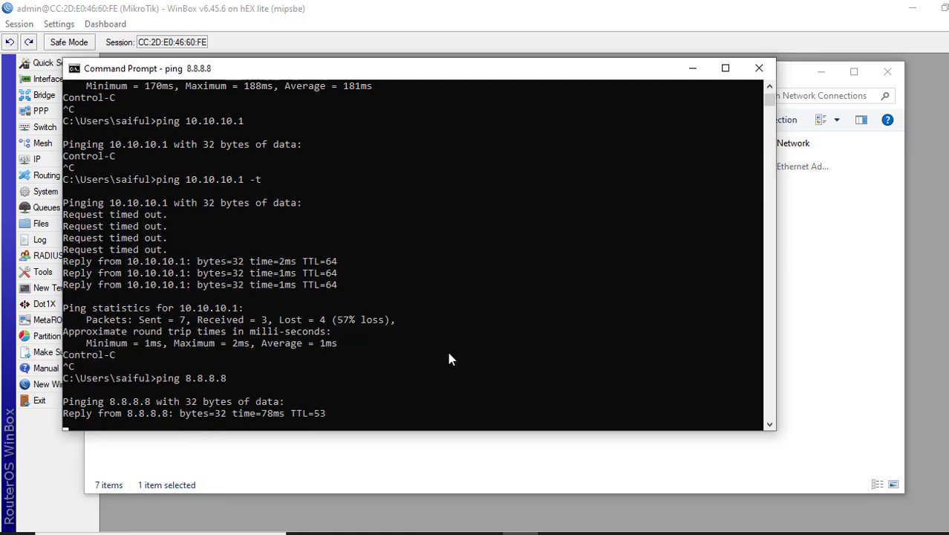
pyautogui.hotkey('ctrl', 'c')
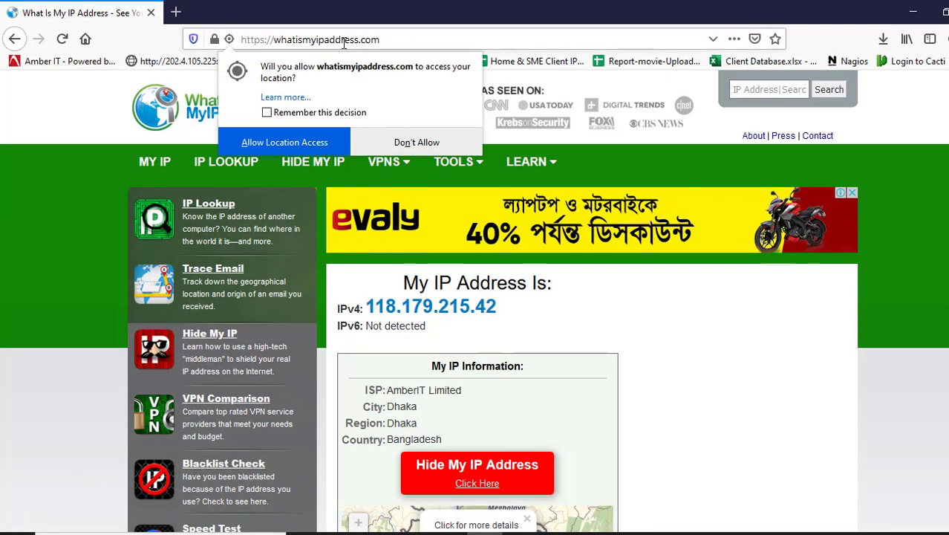
# Step: Reload whatismyipaddress.com to check the public IPv4 reported for AmberIT Limited
pyautogui.click(408, 40)
pyautogui.press('Return')
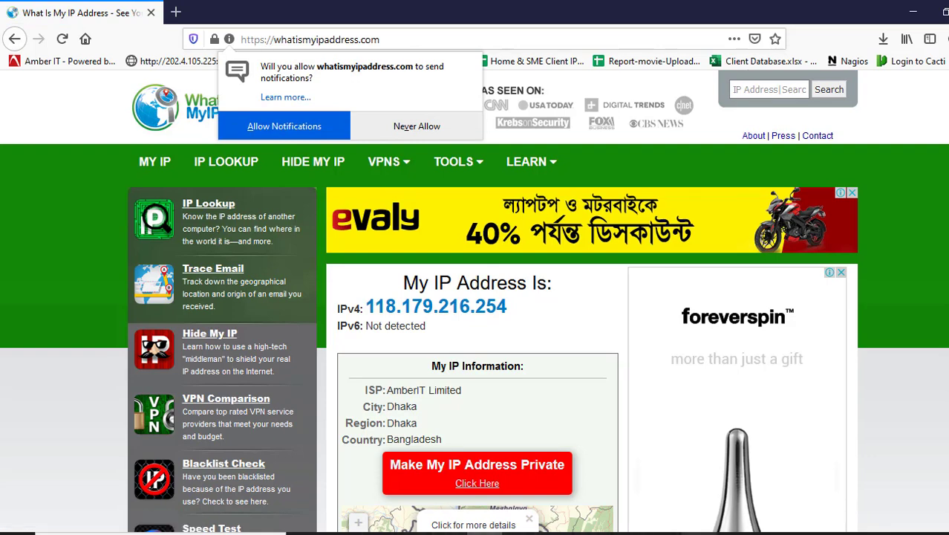
pyautogui.hotkey('alt', 'Tab')
# Step: Change the Ethernet adapter's static IPv4 address to 10.10.10.129, keeping gateway 10.10.10.1
pyautogui.rightClick(563, 172)
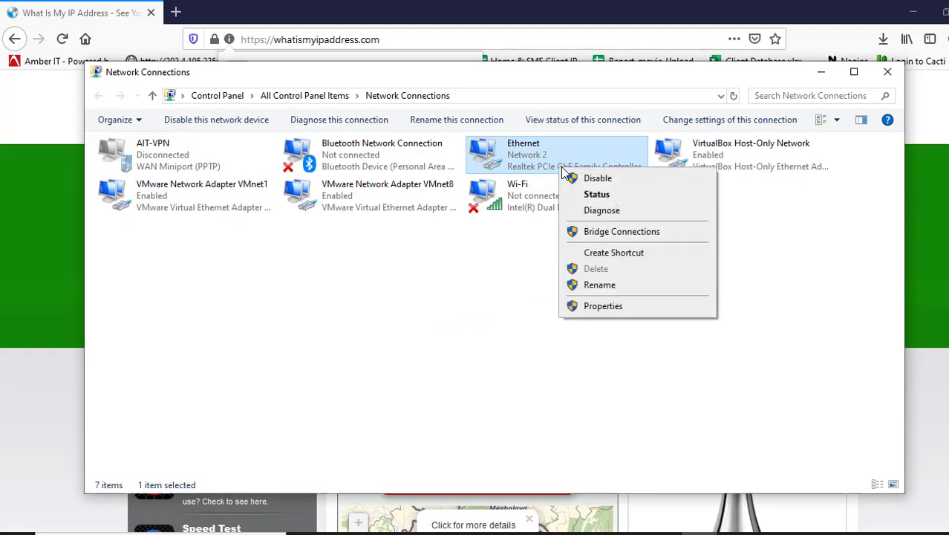
pyautogui.click(605, 305)
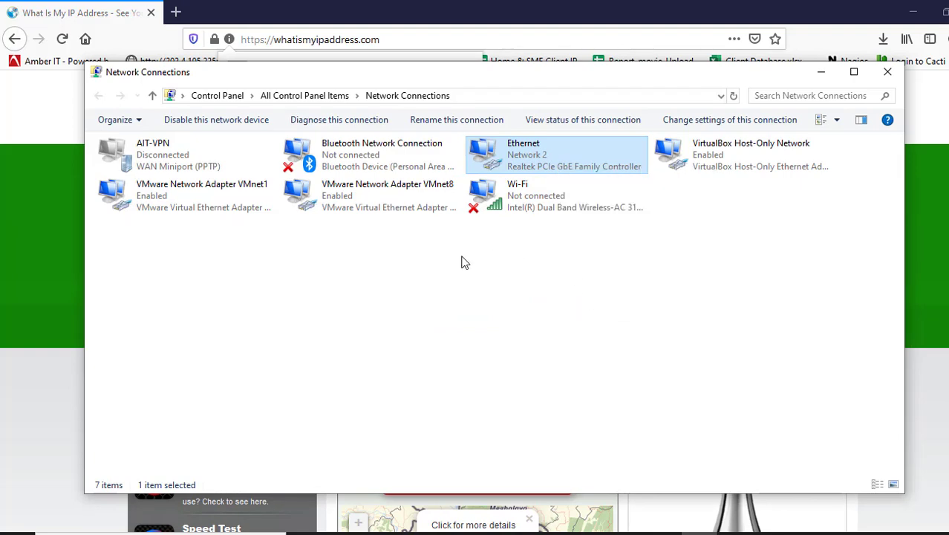
pyautogui.doubleClick(258, 312)
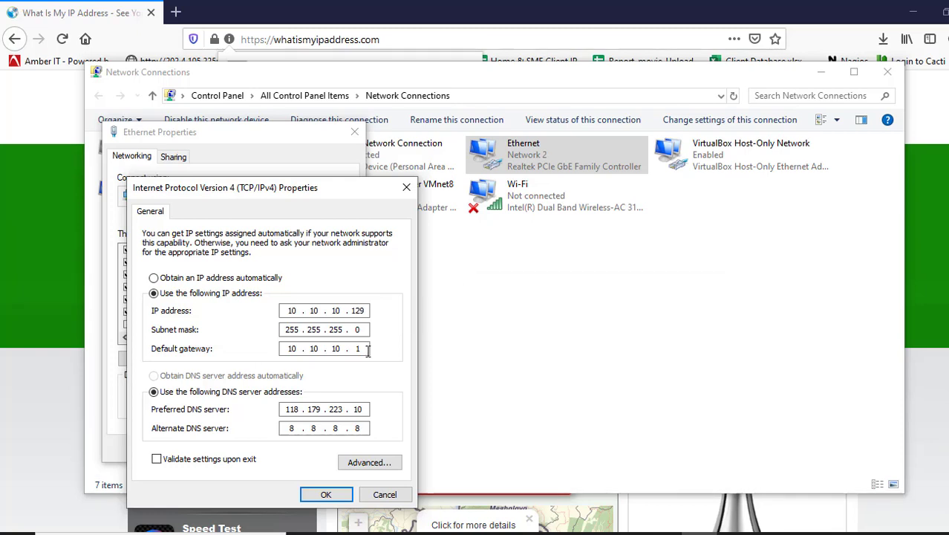
pyautogui.click(326, 494)
pyautogui.click(274, 448)
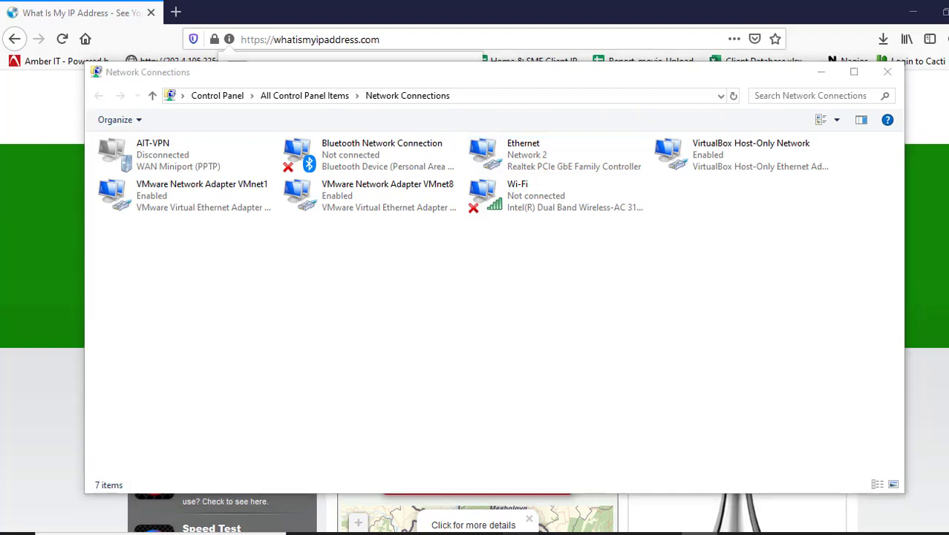
# Step: Rerun ping 8.8.8.8 in Command Prompt to confirm replies still arrive
pyautogui.hotkey('alt', 'Tab')
pyautogui.click(461, 378)
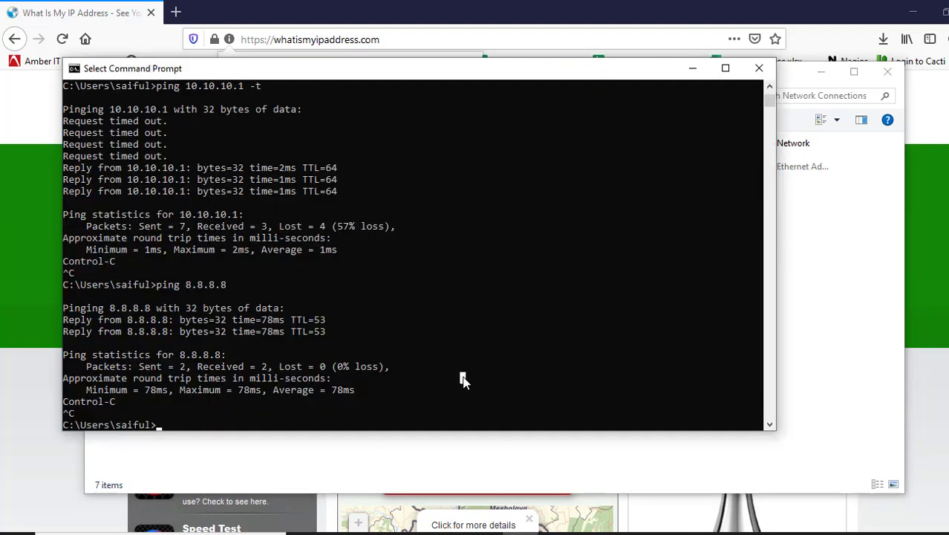
pyautogui.press('Up')
pyautogui.press('Return')
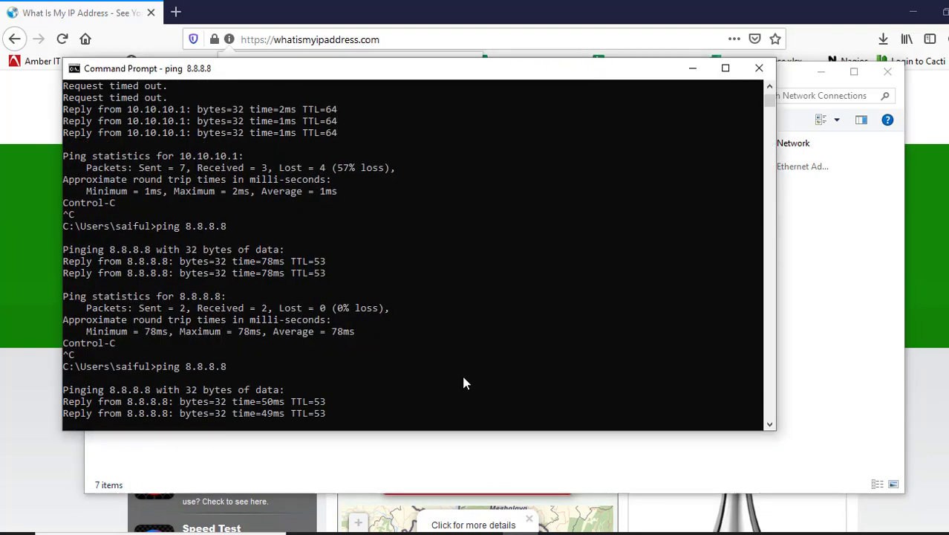
pyautogui.hotkey('ctrl', 'c')
pyautogui.hotkey('alt', 'Tab')
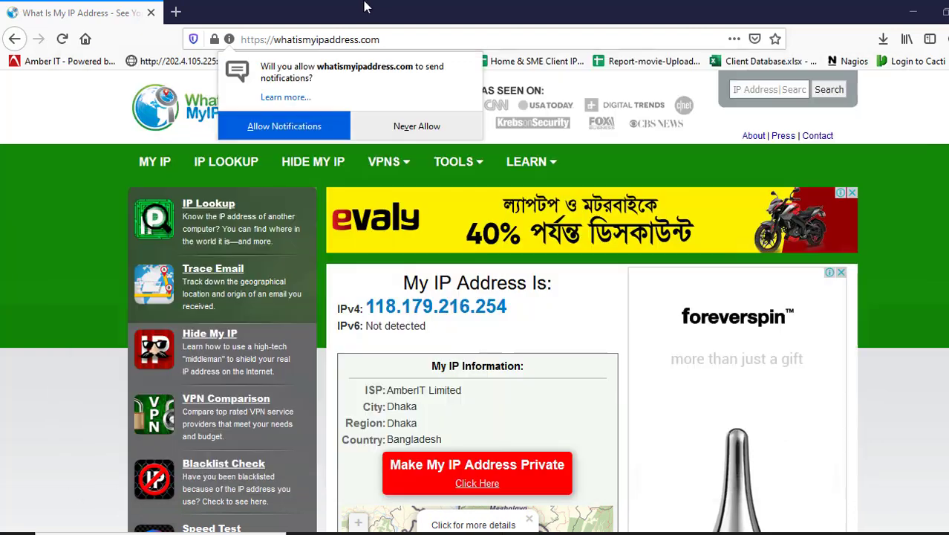
pyautogui.click(382, 40)
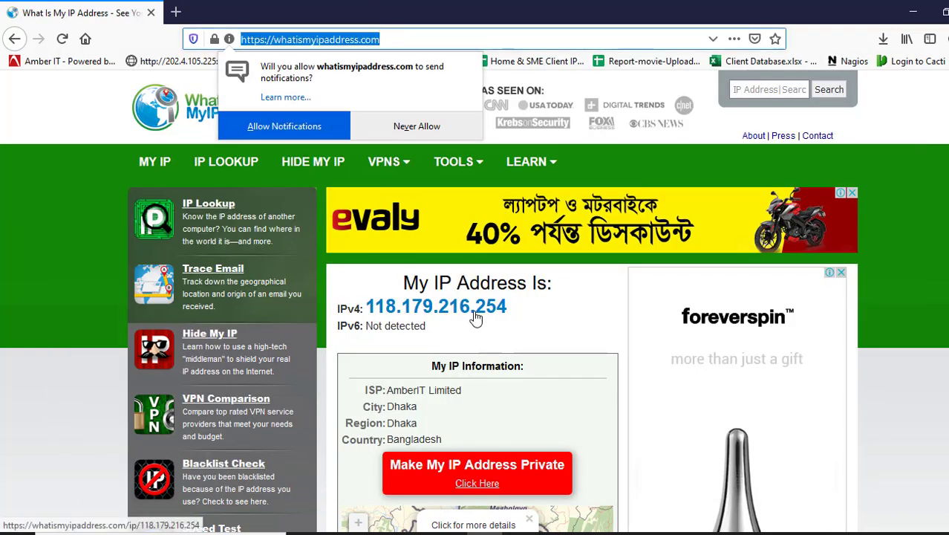
pyautogui.press('Return')
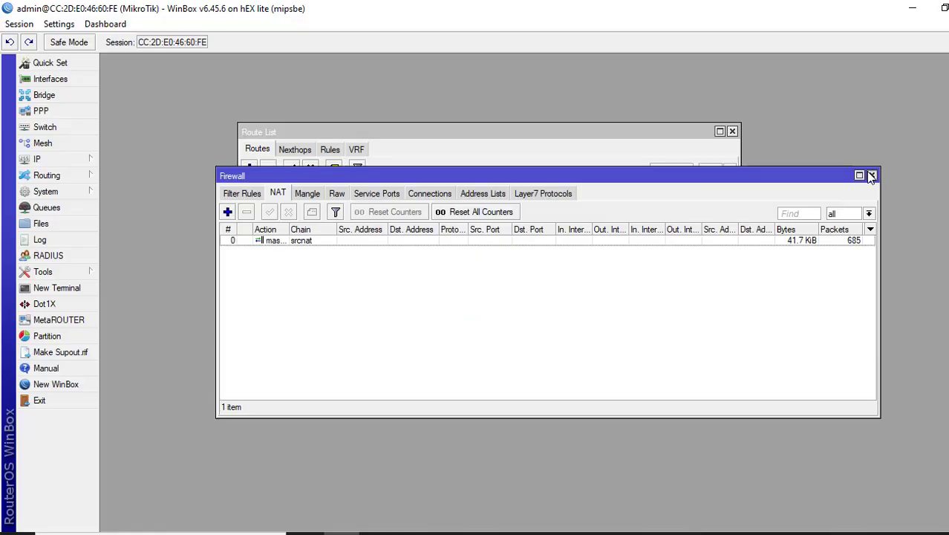
pyautogui.moveTo(740, 367); pyautogui.dragTo(859, 411)
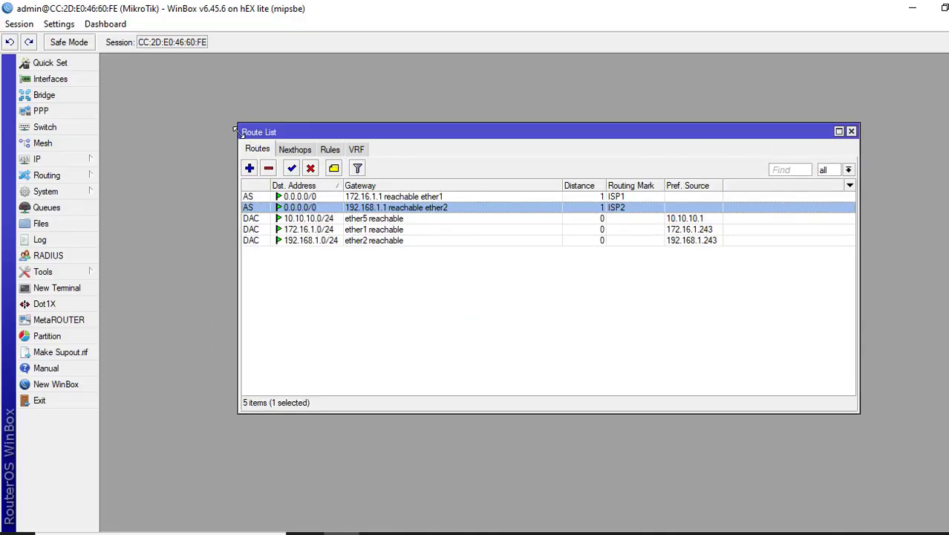
pyautogui.moveTo(238, 124); pyautogui.dragTo(180, 102)
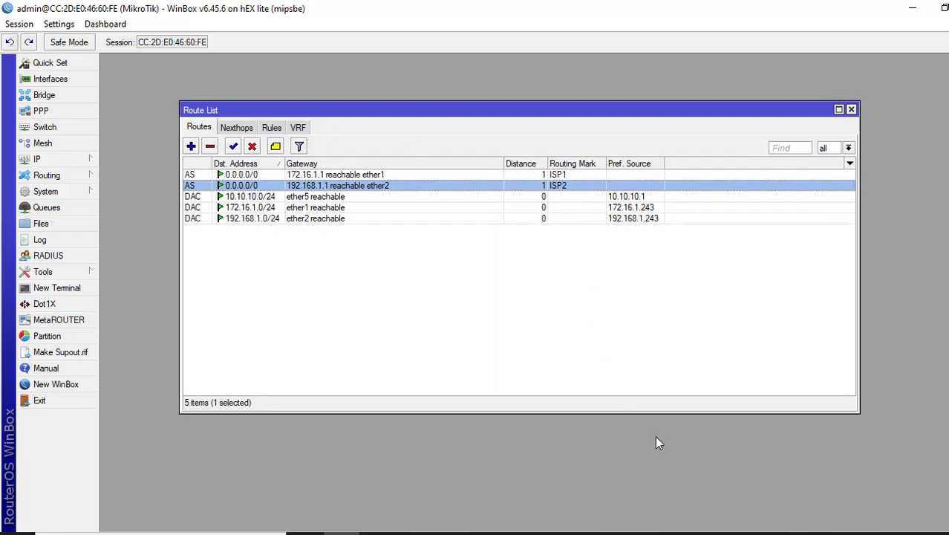